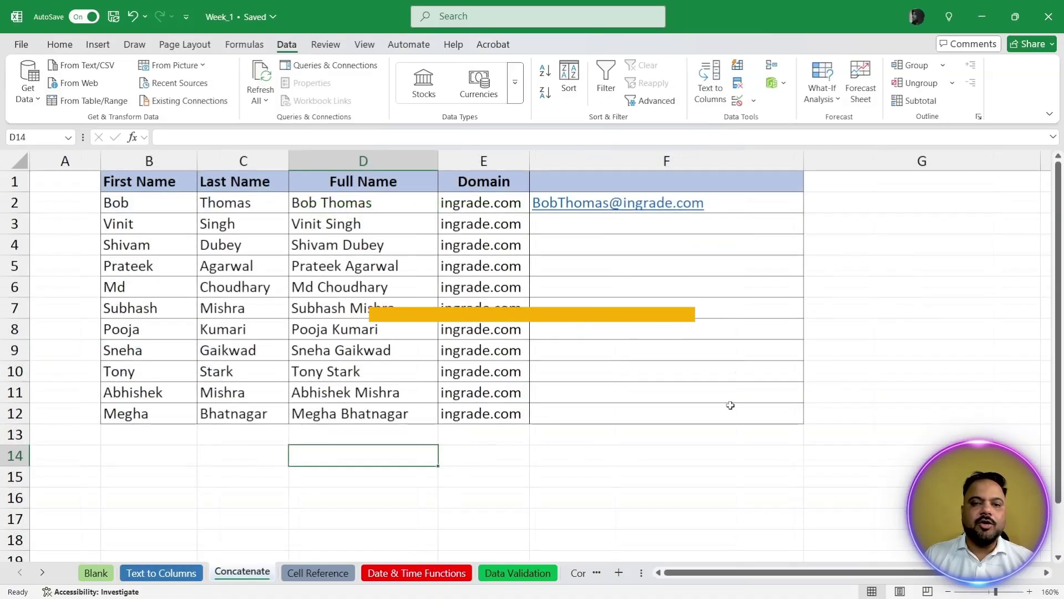
# Step: Delete the sample email in F2 and the full names in D2:D12
pyautogui.click(795, 211)
pyautogui.press('Delete')
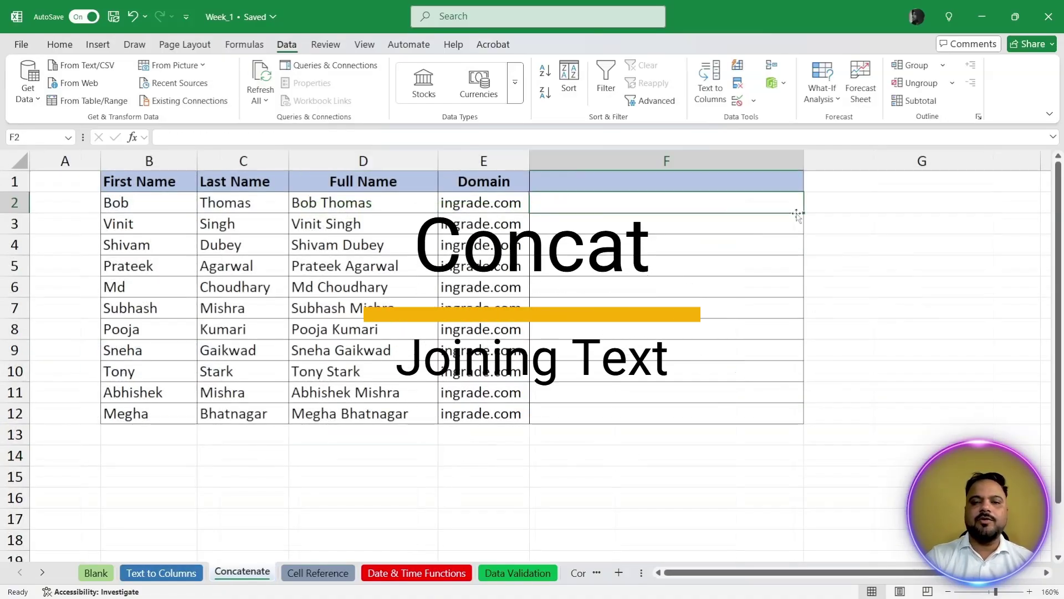
pyautogui.press('Left')
pyautogui.press('Left')
pyautogui.press('Left')
pyautogui.press('Left')
pyautogui.press('Right')
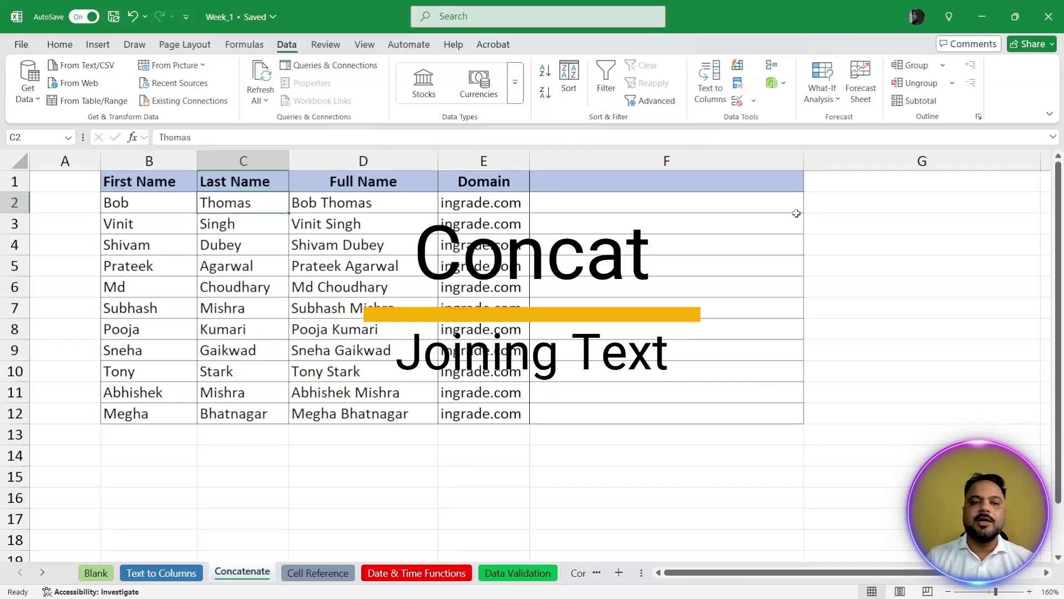
pyautogui.press('Left')
pyautogui.press('Right')
pyautogui.press('Right')
pyautogui.hotkey('shift', 'Down')
pyautogui.hotkey('shift', 'Down')
pyautogui.hotkey('shift', 'Down')
pyautogui.hotkey('shift', 'Down')
pyautogui.hotkey('shift', 'Down')
pyautogui.hotkey('shift', 'Down')
pyautogui.hotkey('shift', 'Down')
pyautogui.hotkey('shift', 'Down')
pyautogui.hotkey('shift', 'Down')
pyautogui.hotkey('shift', 'Down')
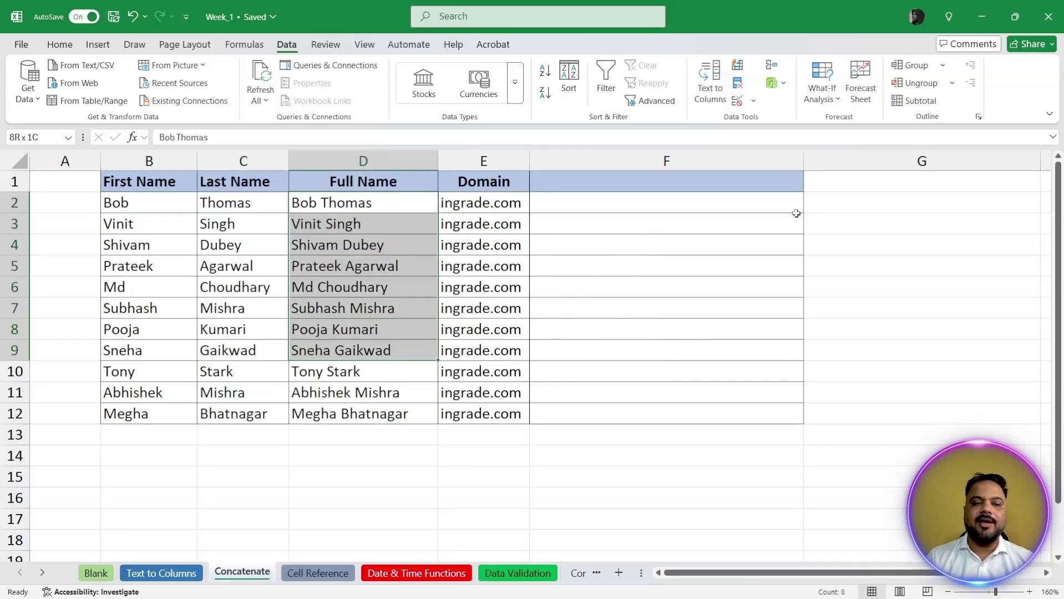
pyautogui.press('Delete')
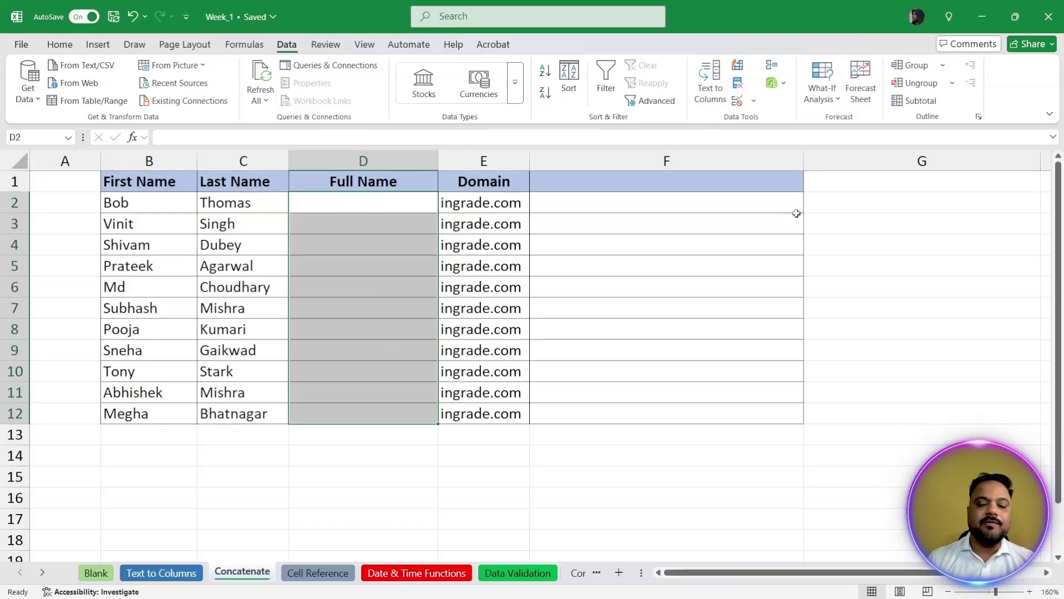
pyautogui.press('Left')
pyautogui.press('Left')
pyautogui.press('Up')
pyautogui.press('Right')
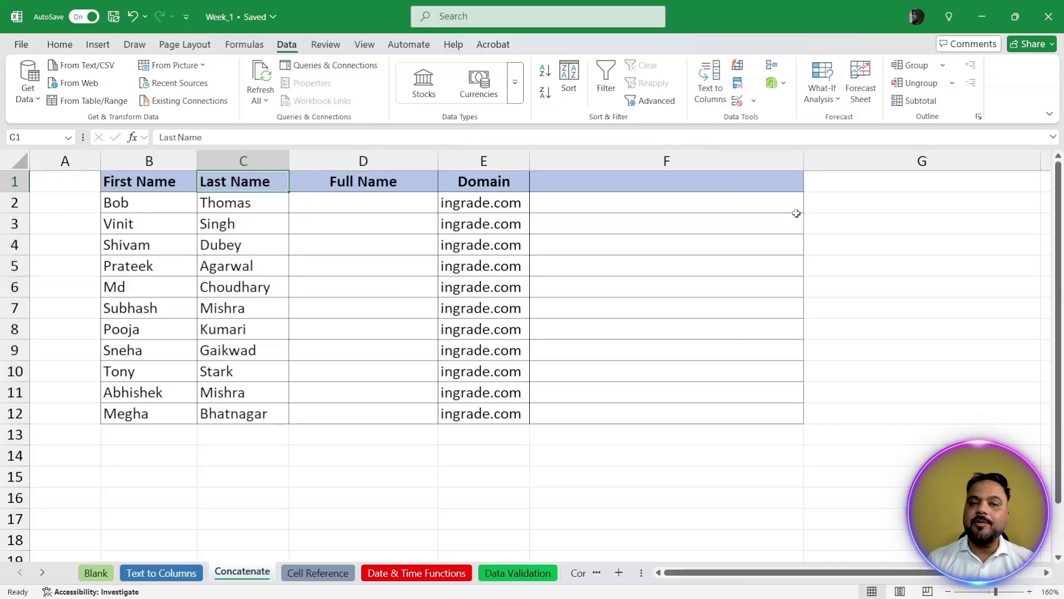
pyautogui.press('Right')
pyautogui.press('Down')
pyautogui.press('Down')
pyautogui.hotkey('shift', 'Down')
pyautogui.hotkey('shift', 'Down')
pyautogui.hotkey('shift', 'Down')
pyautogui.hotkey('shift', 'Down')
pyautogui.hotkey('shift', 'Down')
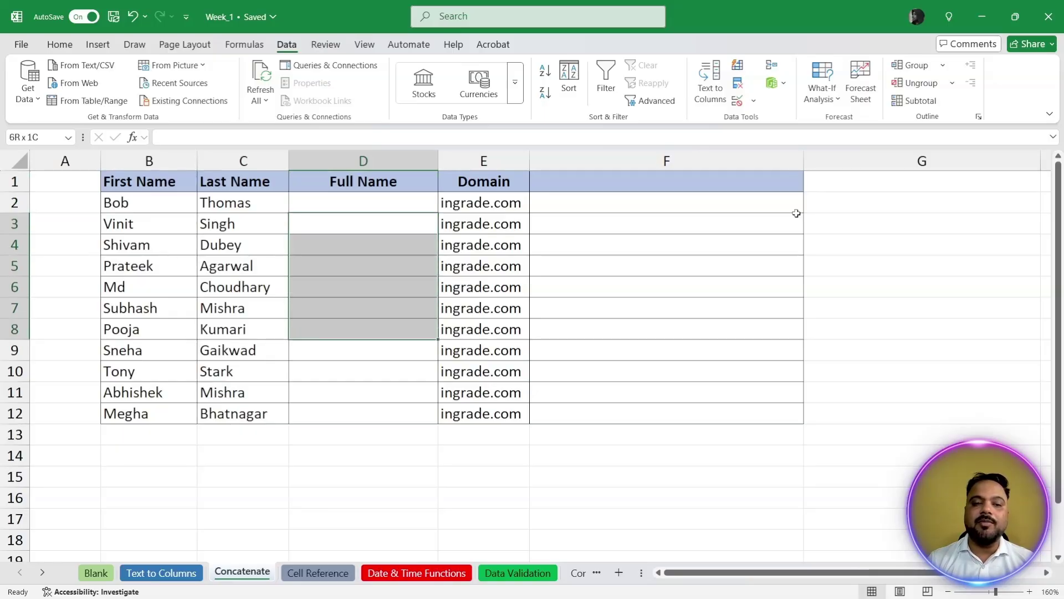
pyautogui.hotkey('shift', 'Down')
pyautogui.press('Right')
pyautogui.press('Up')
pyautogui.hotkey('shift', 'Down')
pyautogui.hotkey('shift', 'Down')
pyautogui.hotkey('shift', 'Down')
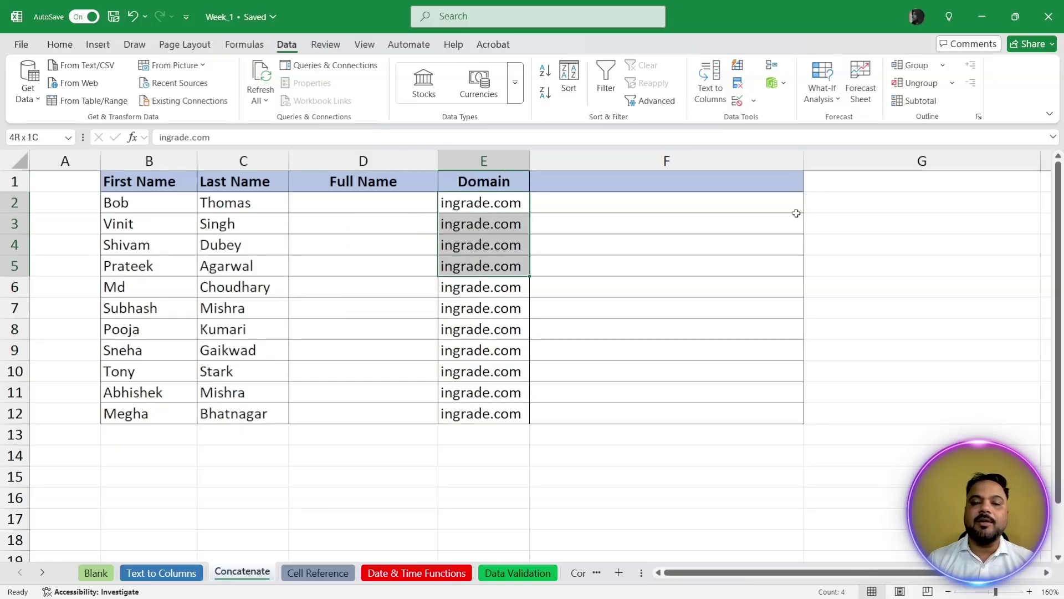
pyautogui.hotkey('shift', 'Down')
pyautogui.press('Right')
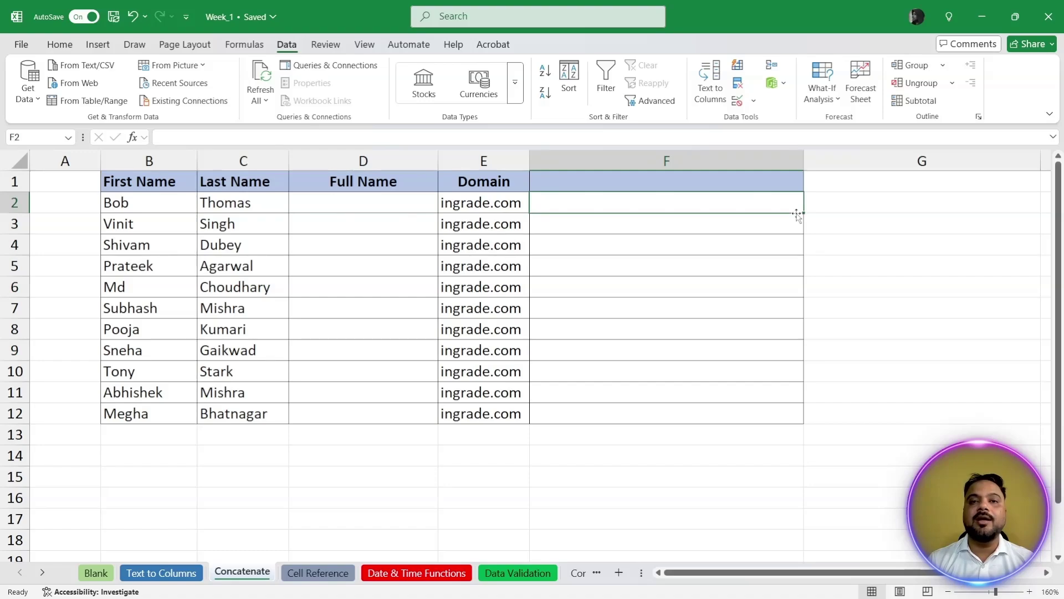
pyautogui.press('Left')
pyautogui.press('Left')
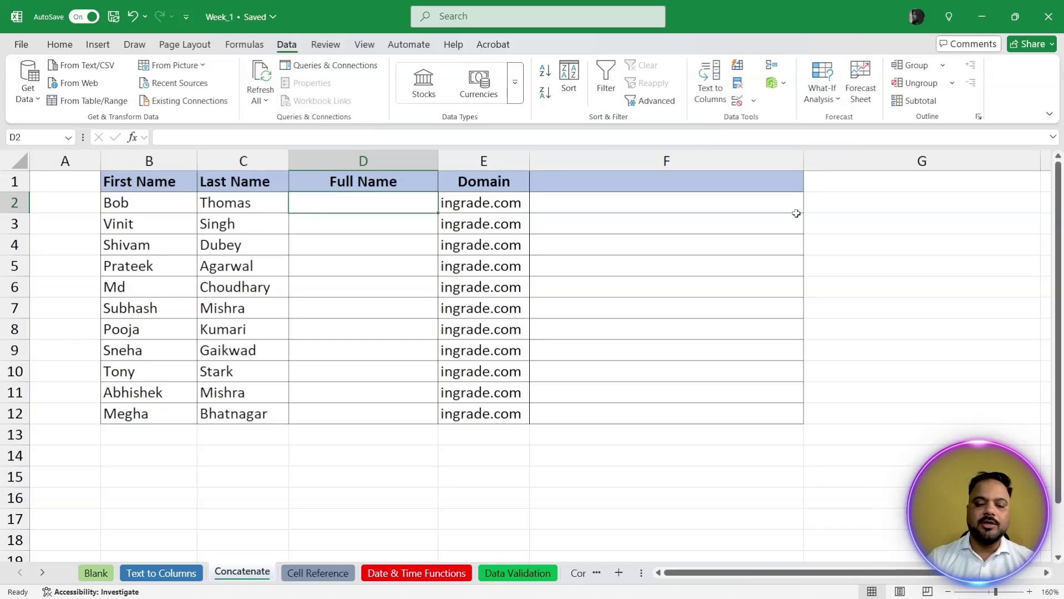
pyautogui.write('=conca')
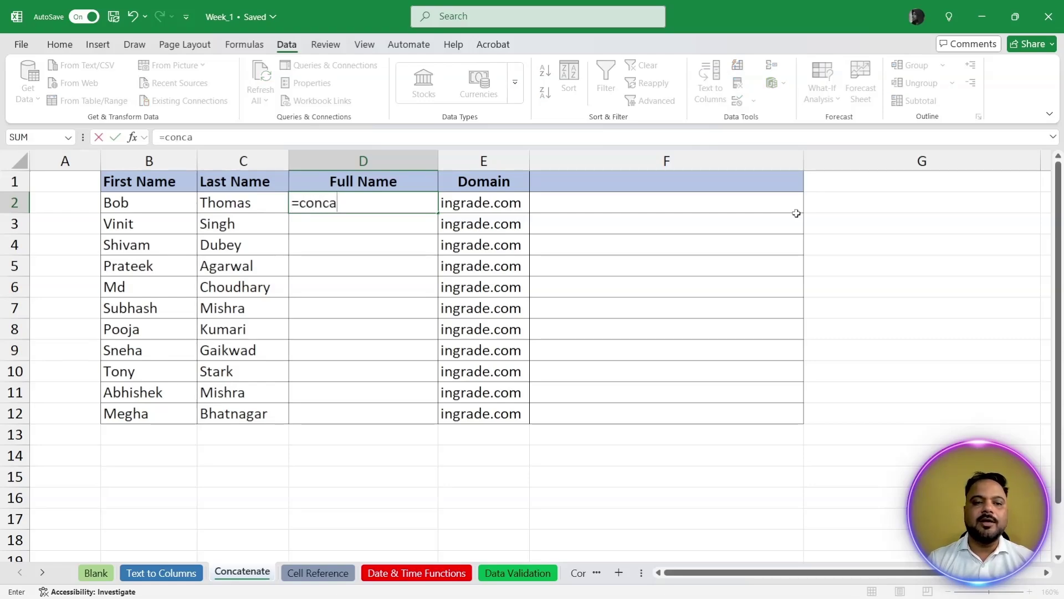
pyautogui.press('Tab')
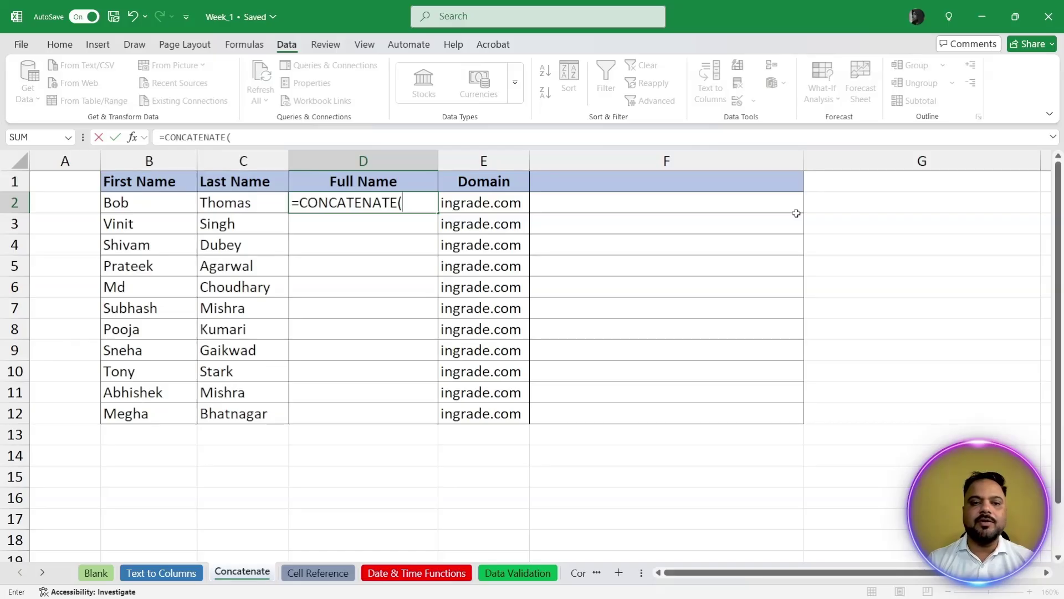
pyautogui.press('Left')
pyautogui.press('Left')
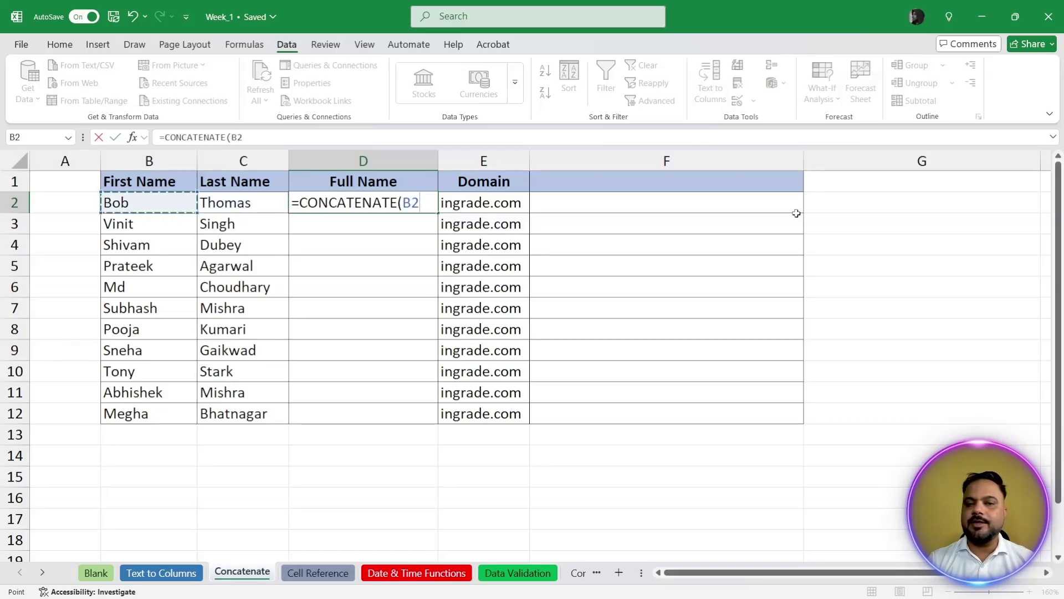
pyautogui.write(',')
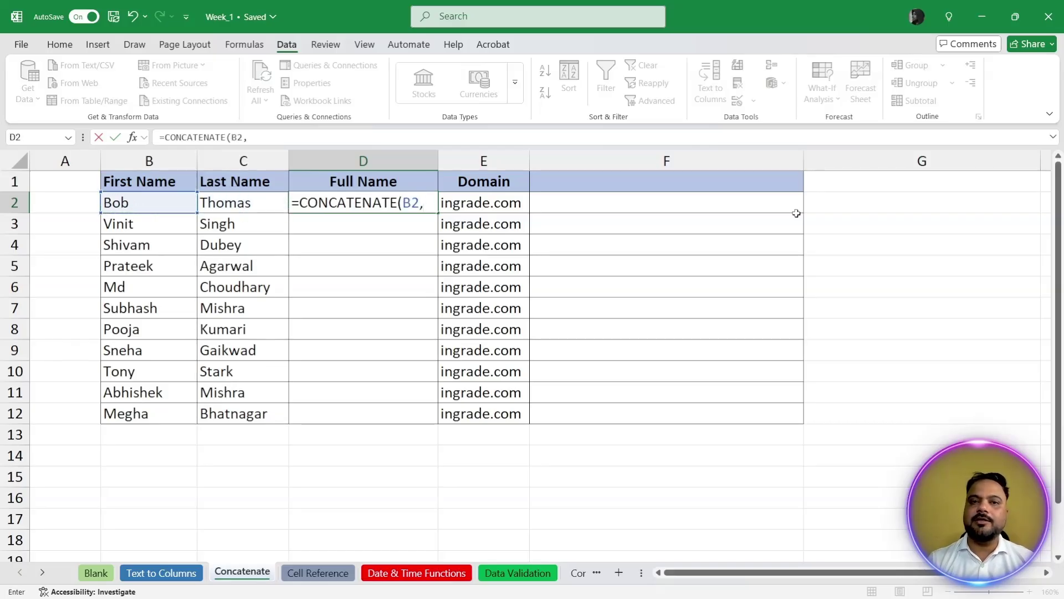
pyautogui.write('"')
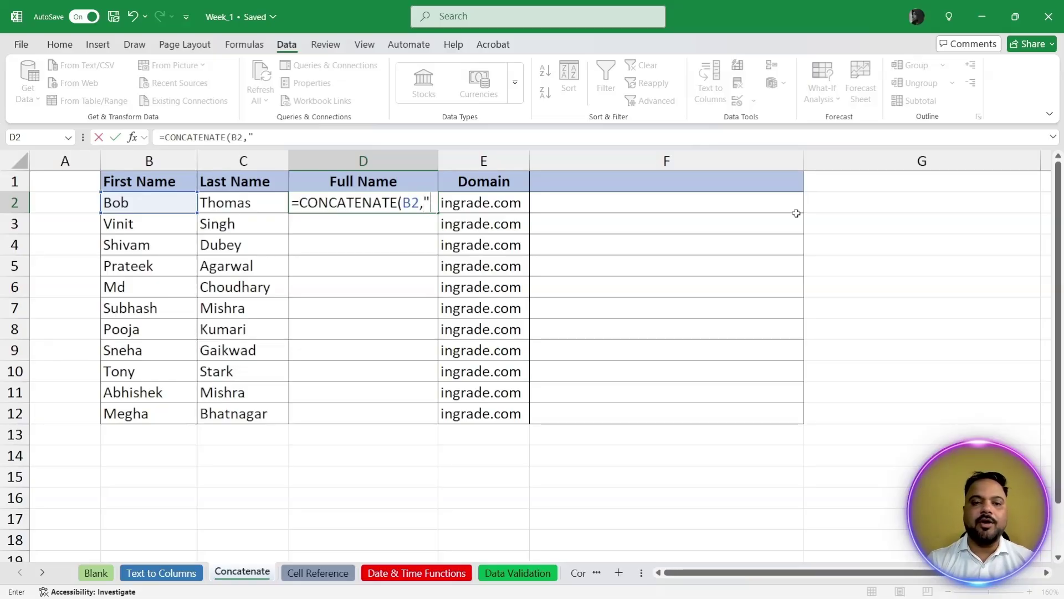
pyautogui.write(' "')
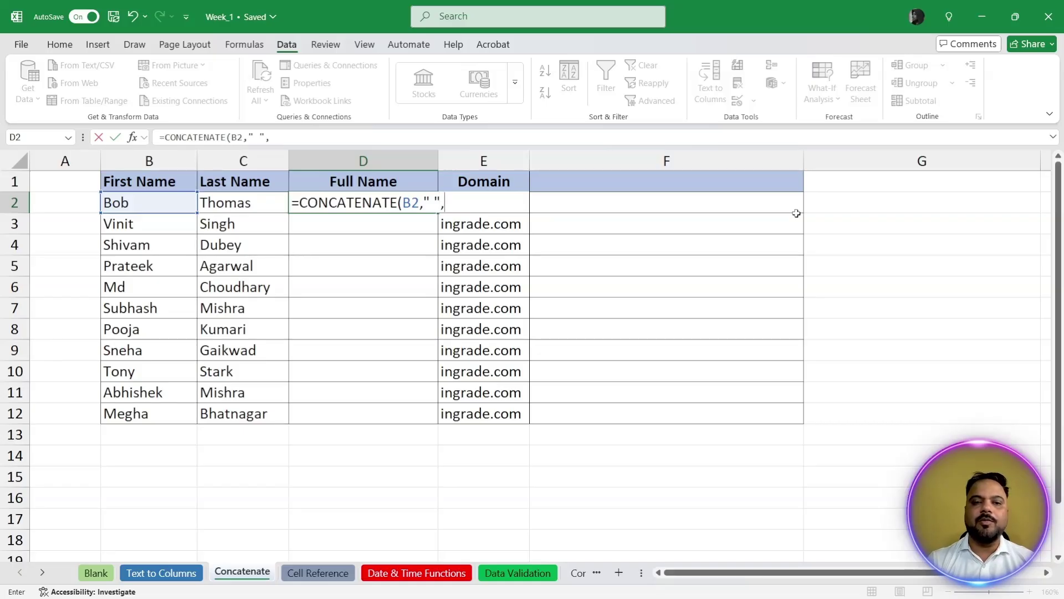
pyautogui.write(',')
pyautogui.press('Left')
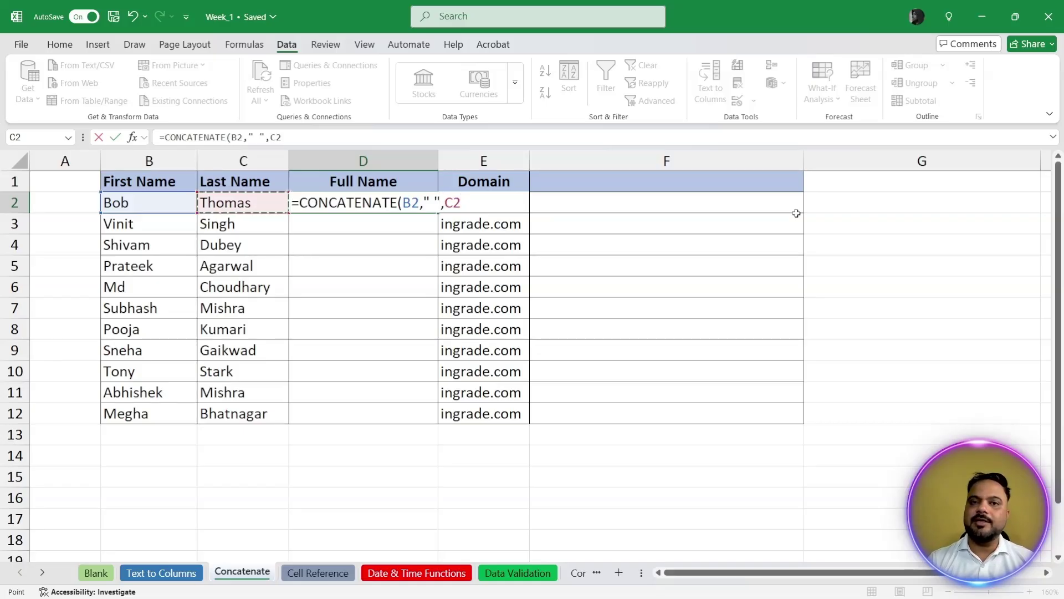
pyautogui.write(')')
pyautogui.press('Return')
pyautogui.press('Up')
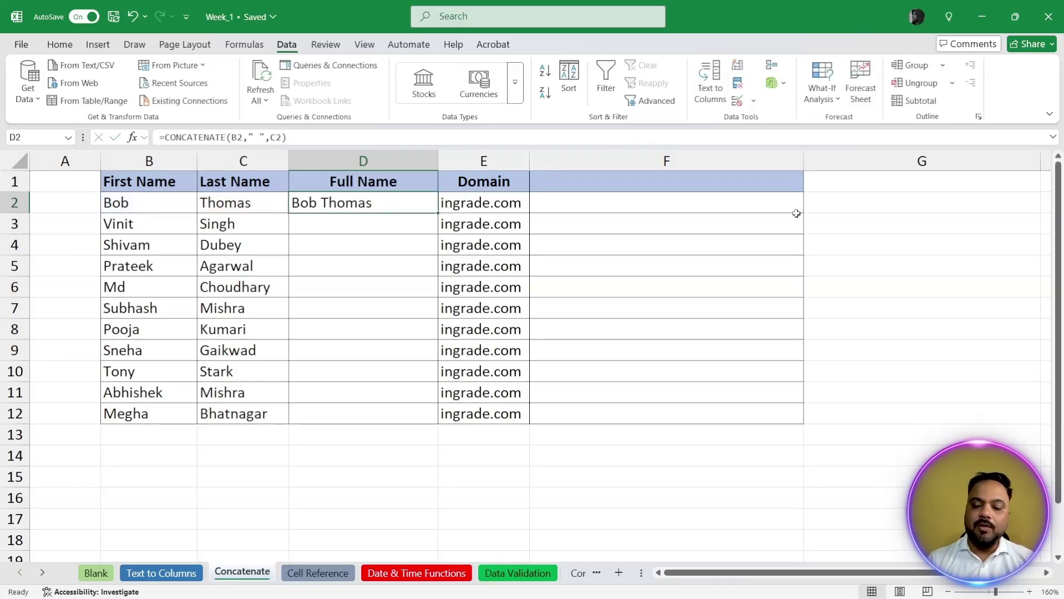
# Step: Clear D2 and start a new CONCAT formula referencing B2
pyautogui.press('Delete')
pyautogui.write('c')
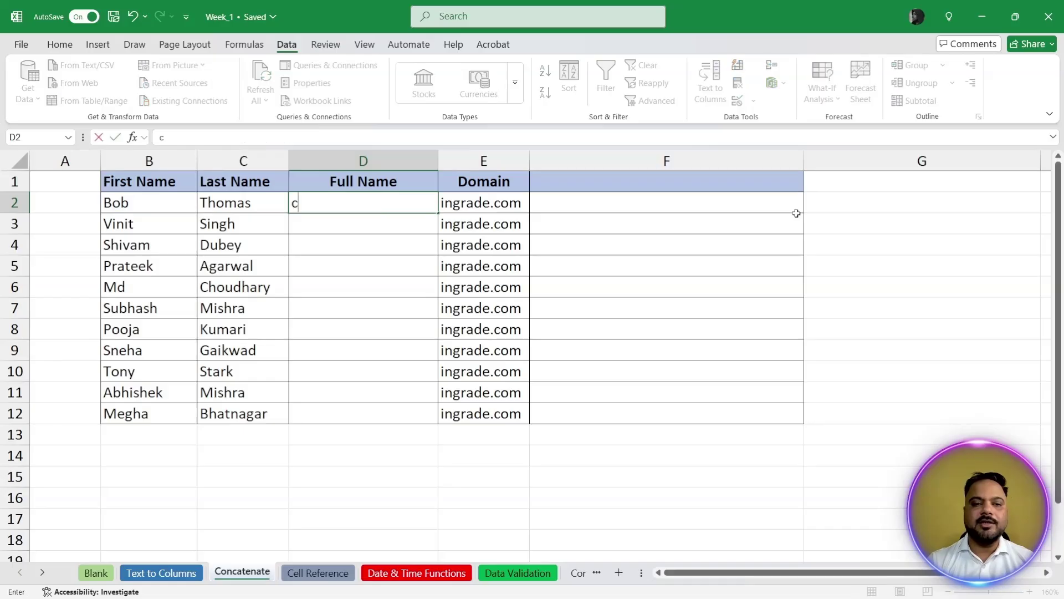
pyautogui.press('BackSpace')
pyautogui.write('=con')
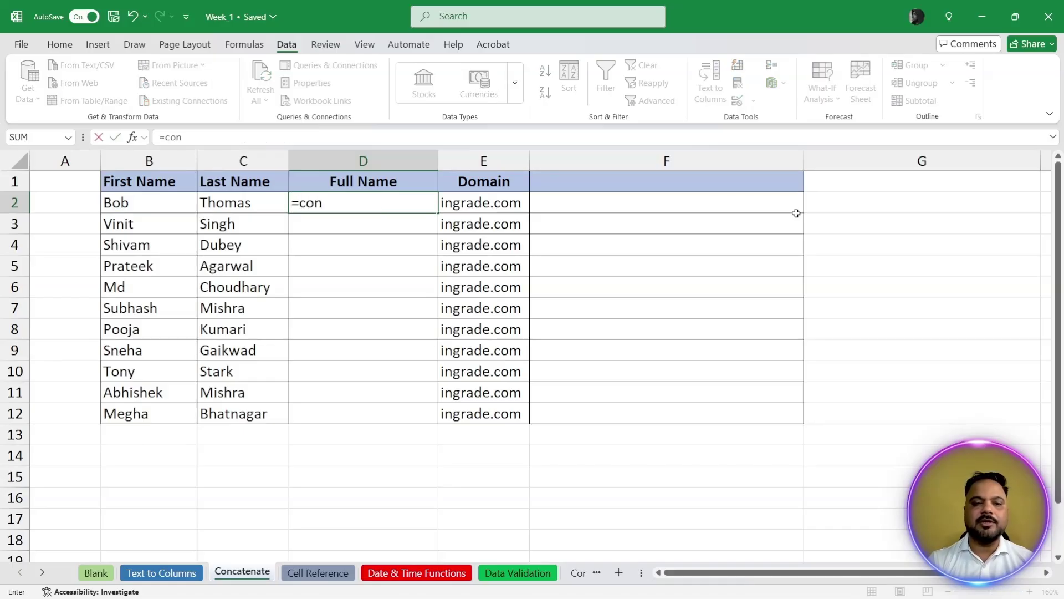
pyautogui.press('Tab')
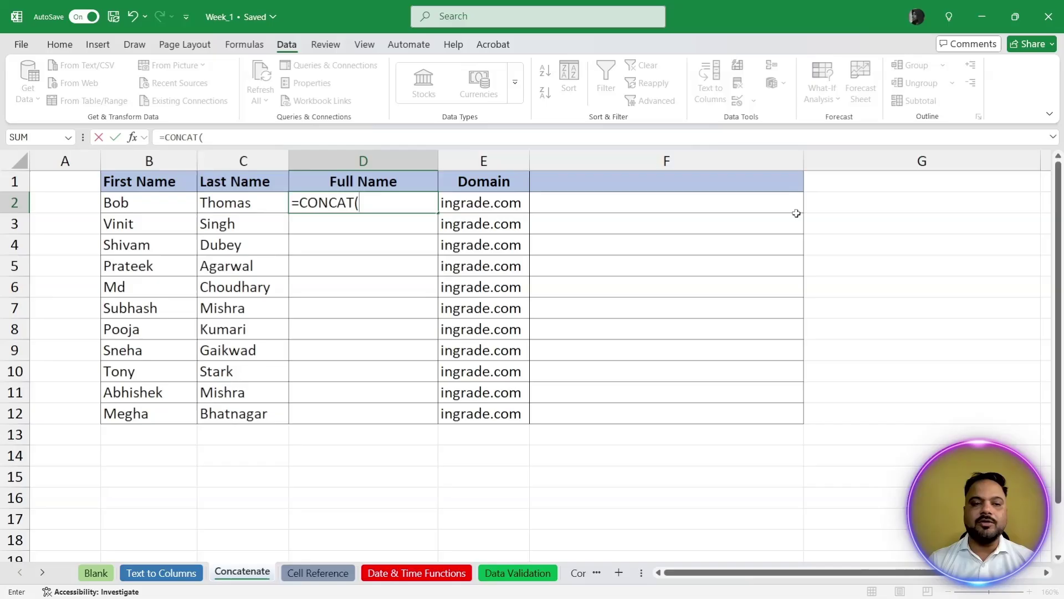
pyautogui.press('Left')
pyautogui.press('Left')
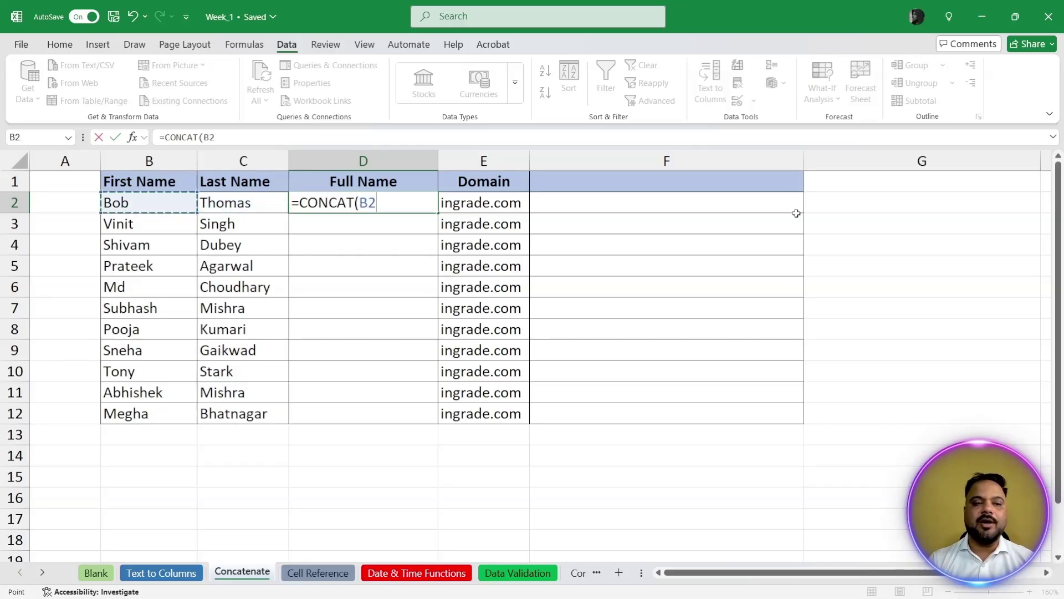
pyautogui.hotkey('shift', 'Right')
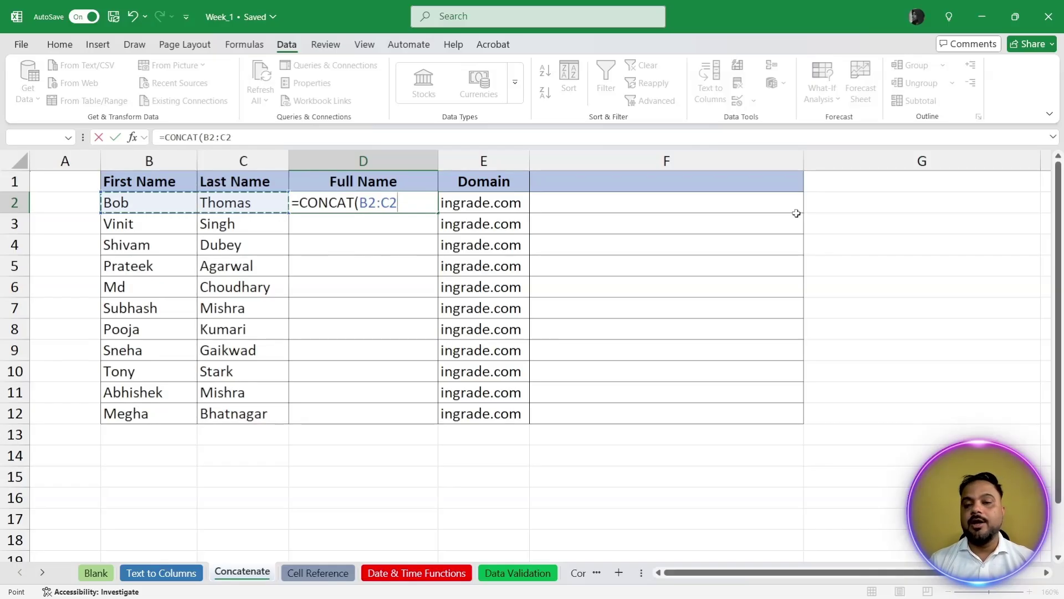
pyautogui.press('BackSpace')
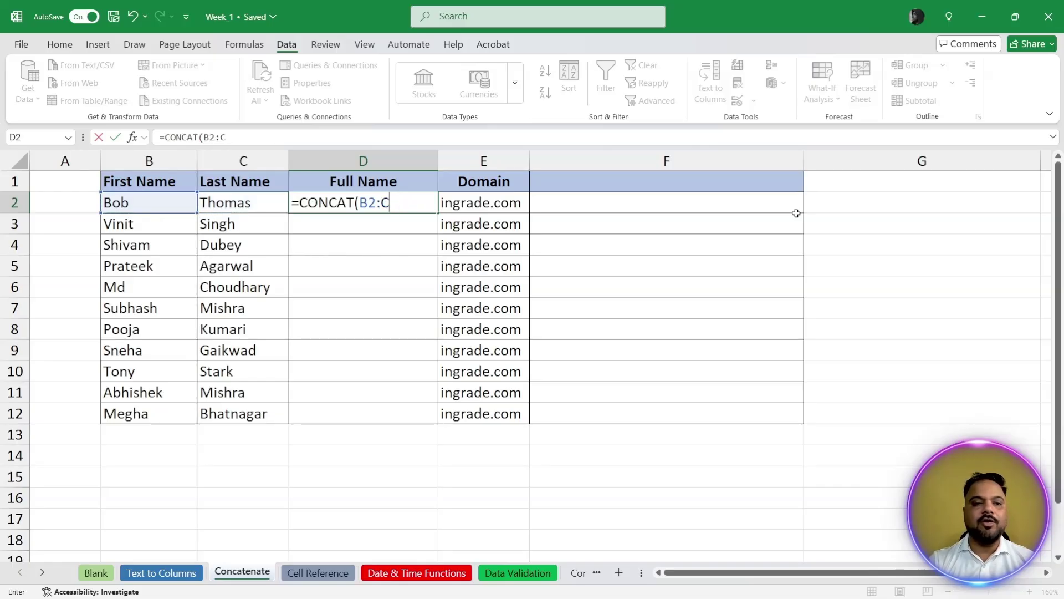
pyautogui.press('BackSpace')
pyautogui.press('BackSpace')
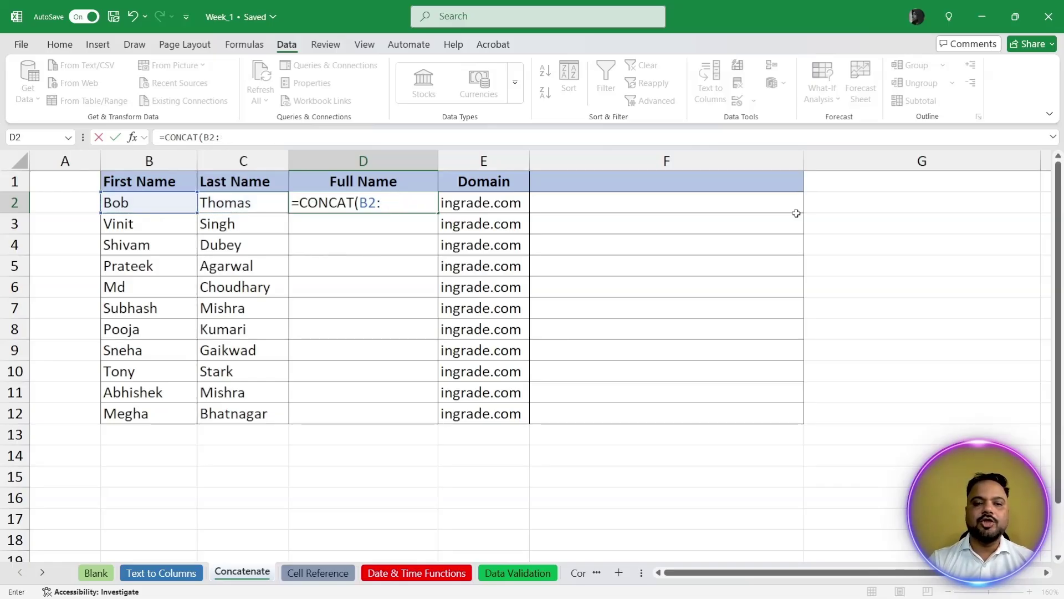
pyautogui.write('," "')
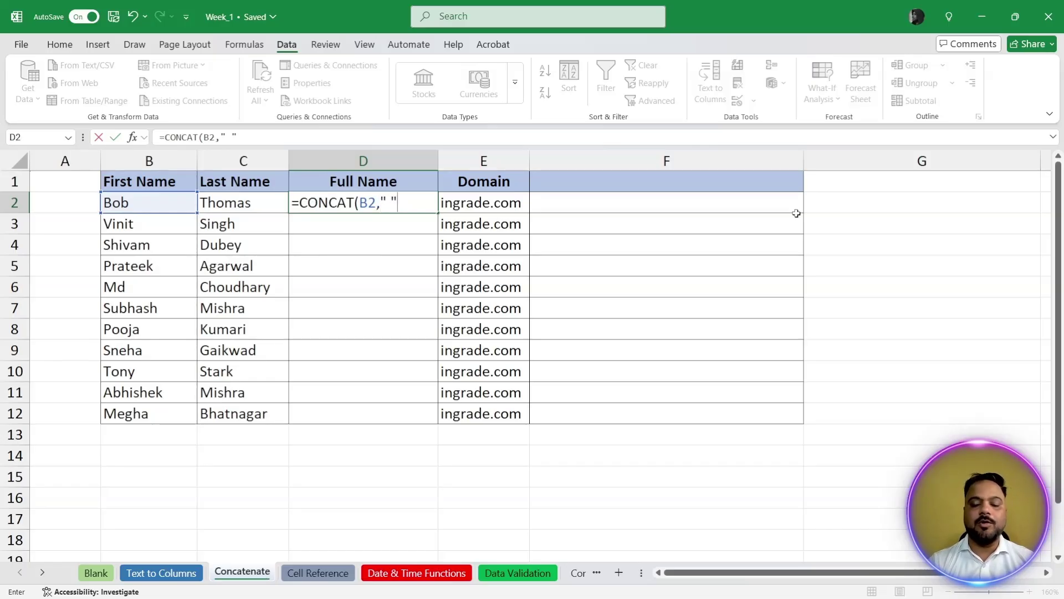
pyautogui.write(',')
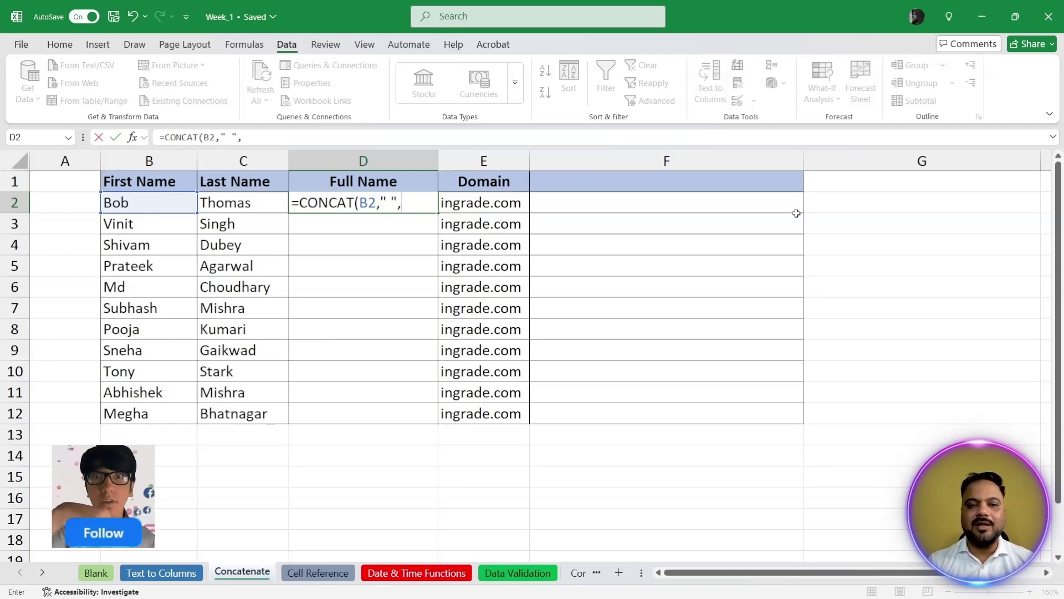
pyautogui.press('Left')
pyautogui.write(')')
pyautogui.press('Return')
pyautogui.press('Up')
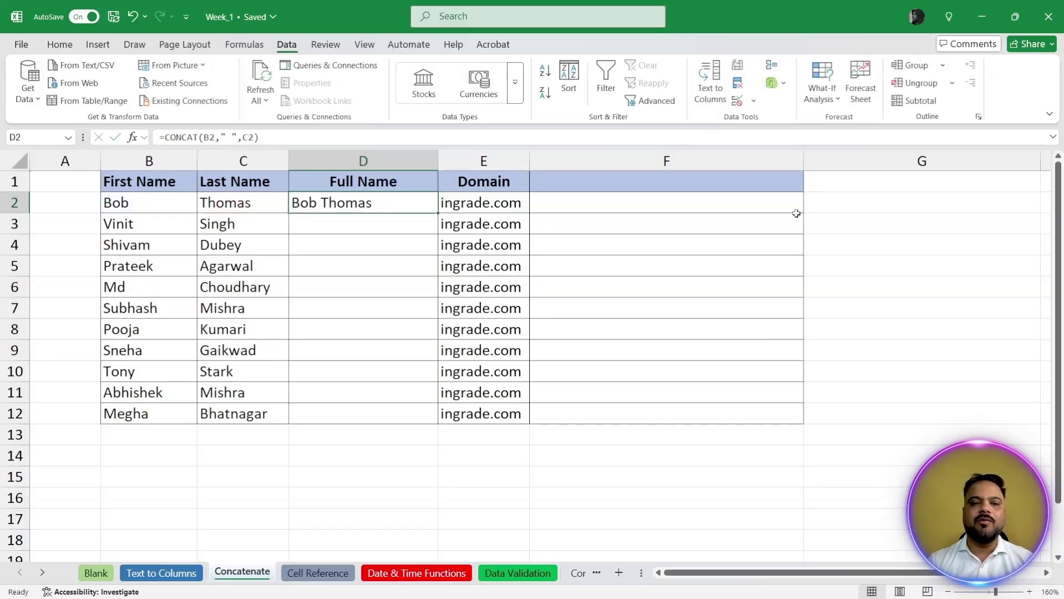
# Step: Fill the CONCAT full-name formula from D2 down to D12
pyautogui.moveTo(438, 213); pyautogui.dragTo(424, 415)
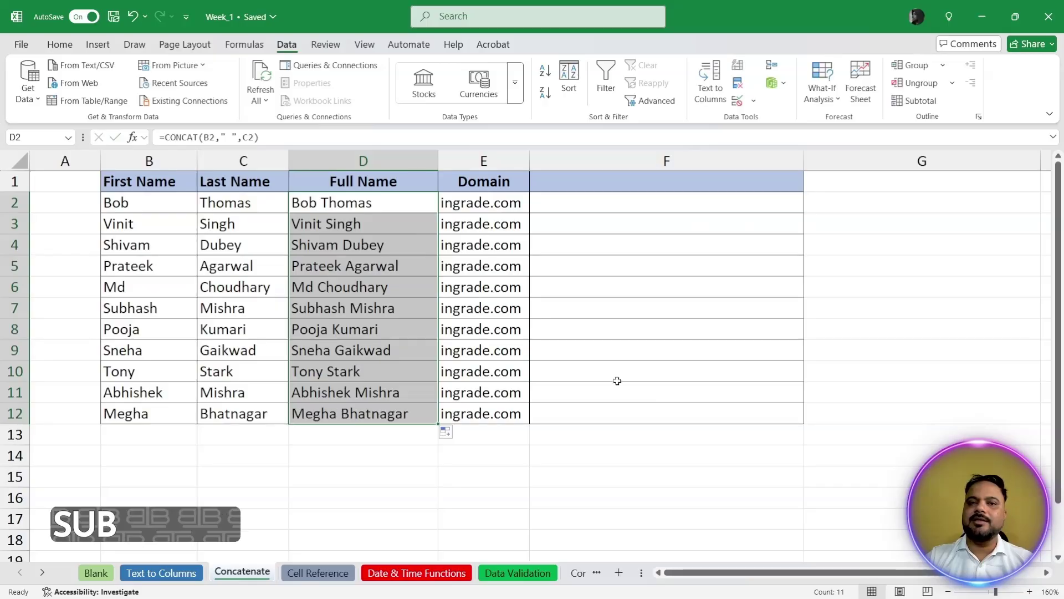
pyautogui.moveTo(138, 247); pyautogui.dragTo(285, 367)
pyautogui.click(749, 310)
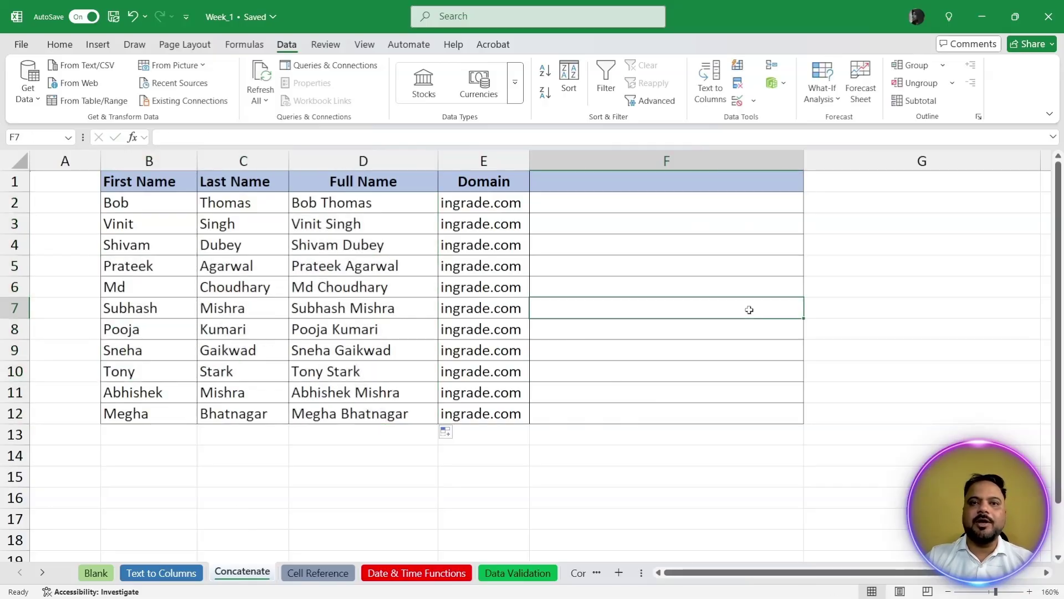
pyautogui.click(611, 204)
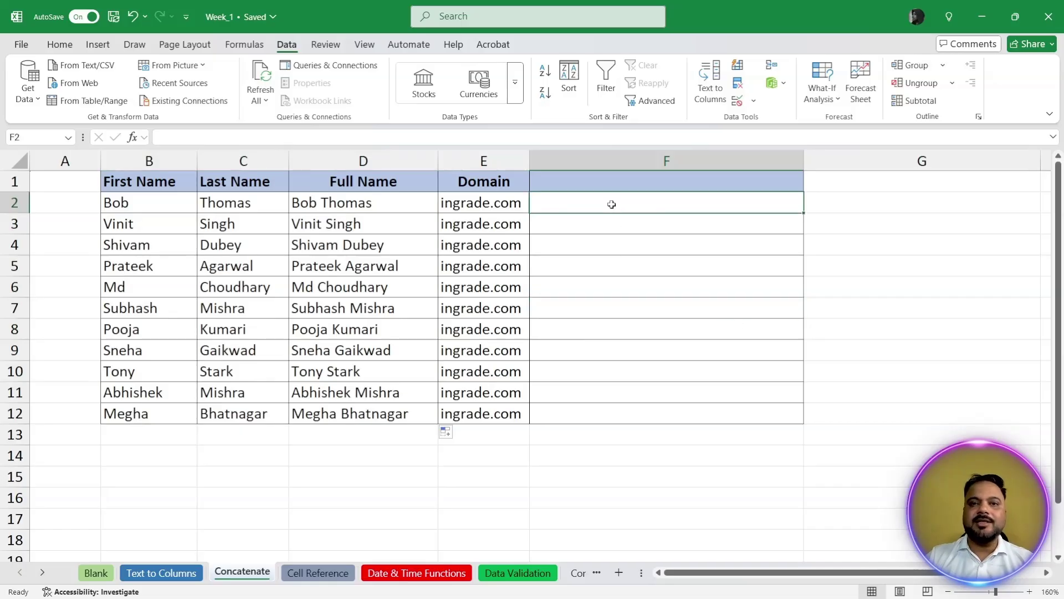
pyautogui.write('=')
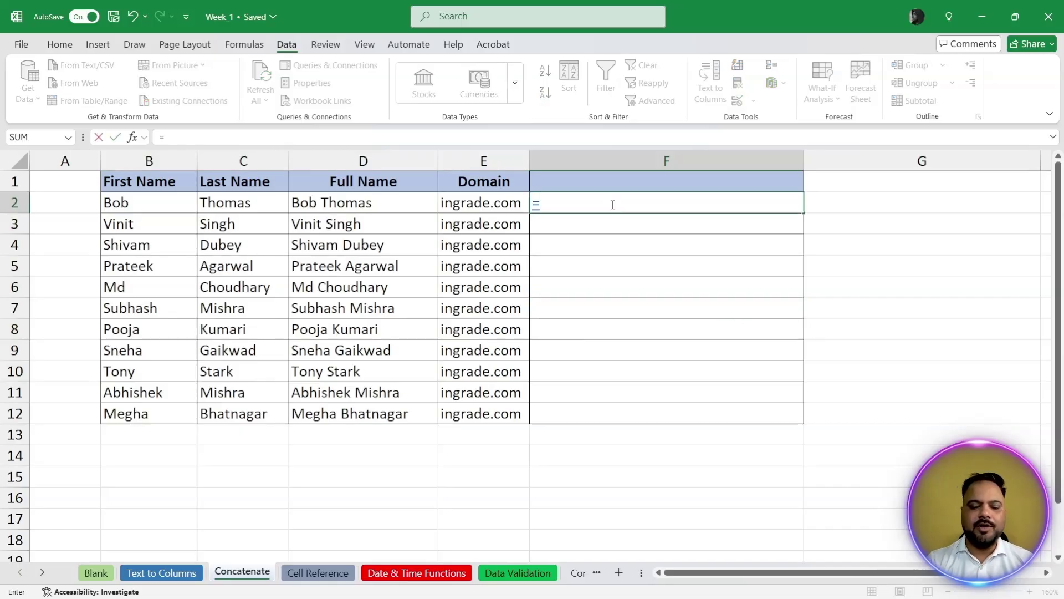
pyautogui.write('conc')
pyautogui.press('Tab')
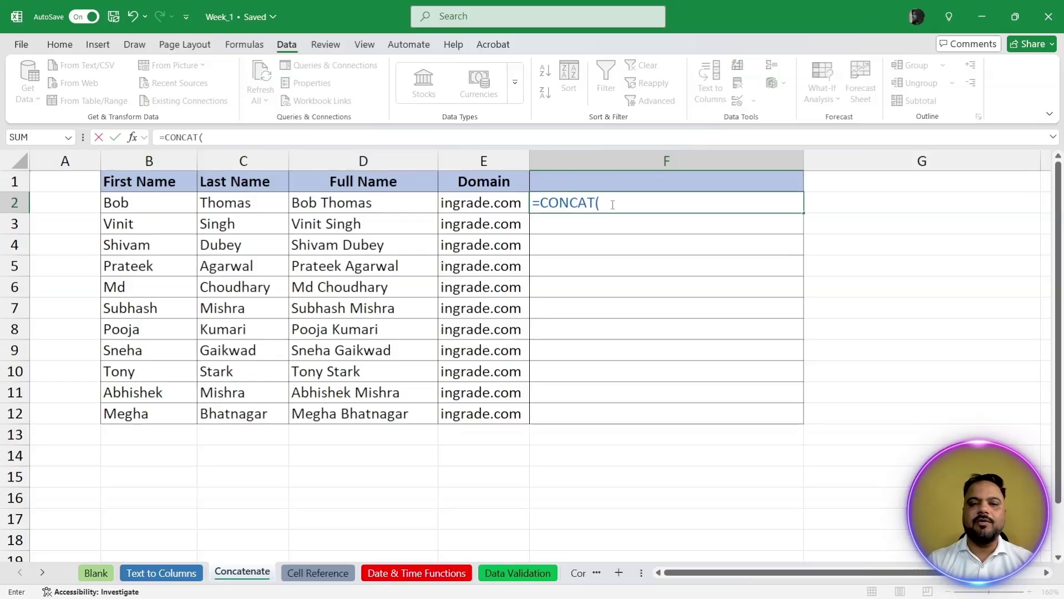
pyautogui.press('Left')
pyautogui.press('Left')
pyautogui.press('Left')
pyautogui.press('Left')
pyautogui.hotkey('shift', 'Right')
pyautogui.write(',')
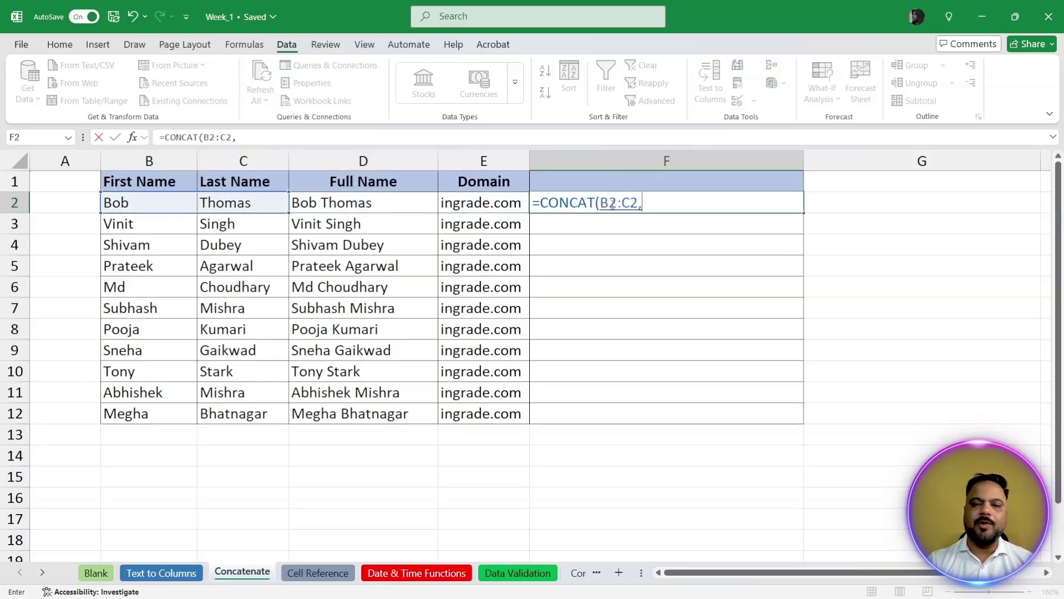
pyautogui.write('"')
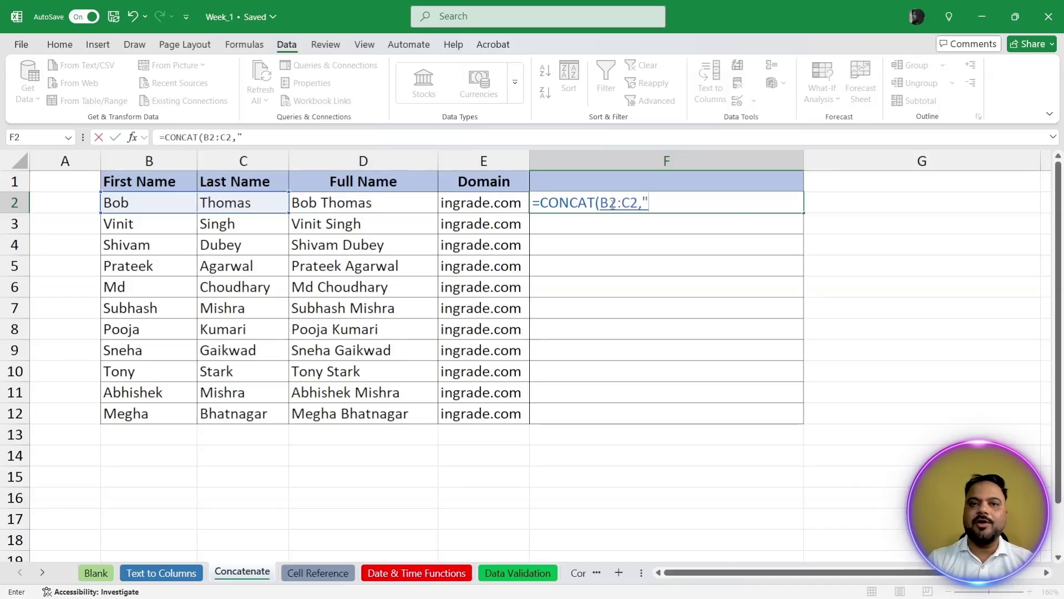
pyautogui.write('@')
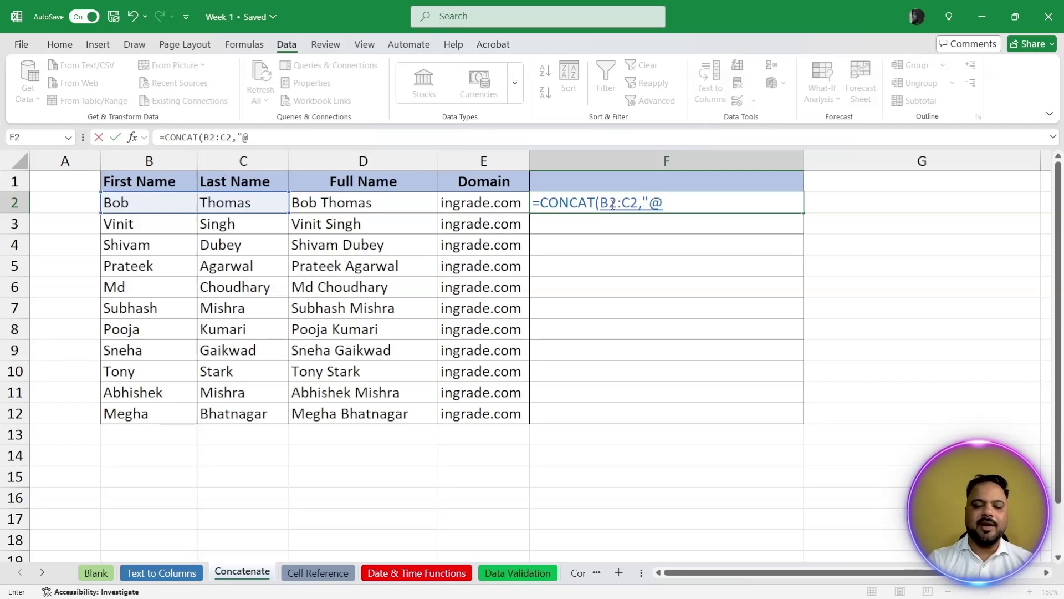
pyautogui.write('"')
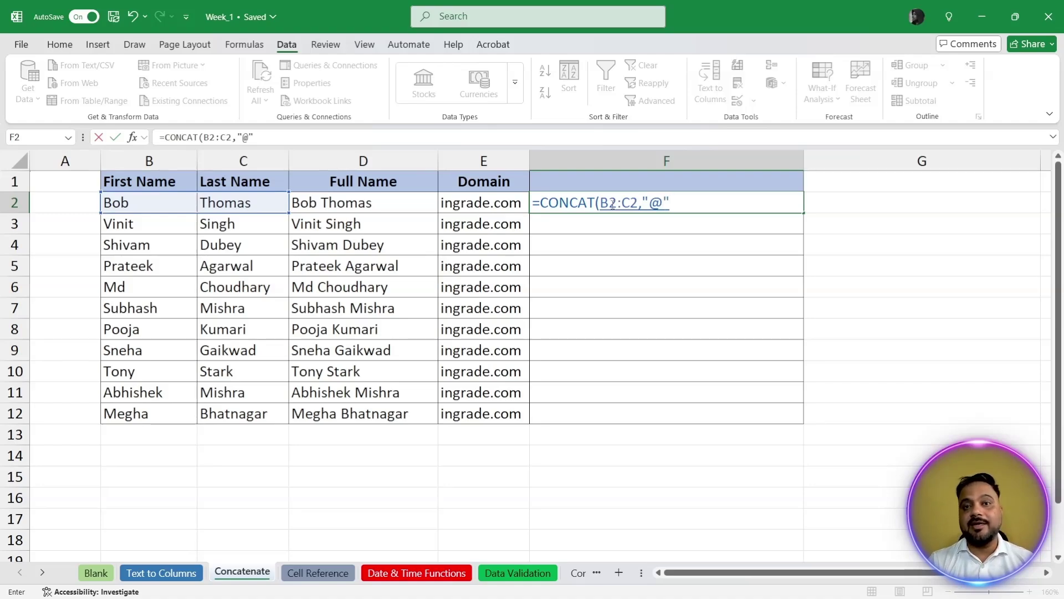
pyautogui.write(',')
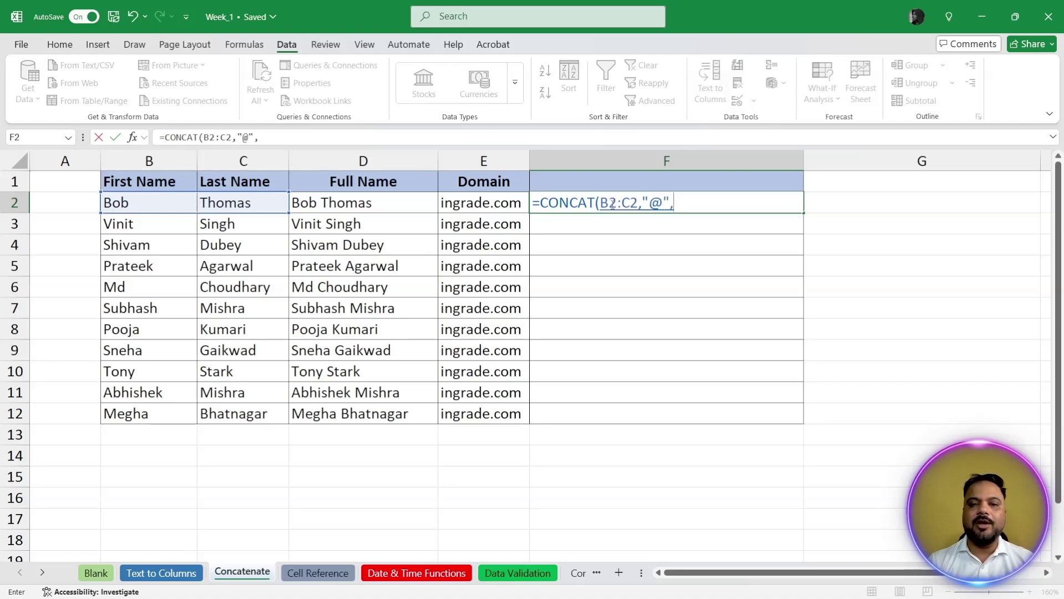
pyautogui.press('Left')
pyautogui.write(')')
pyautogui.press('Return')
pyautogui.click(612, 204)
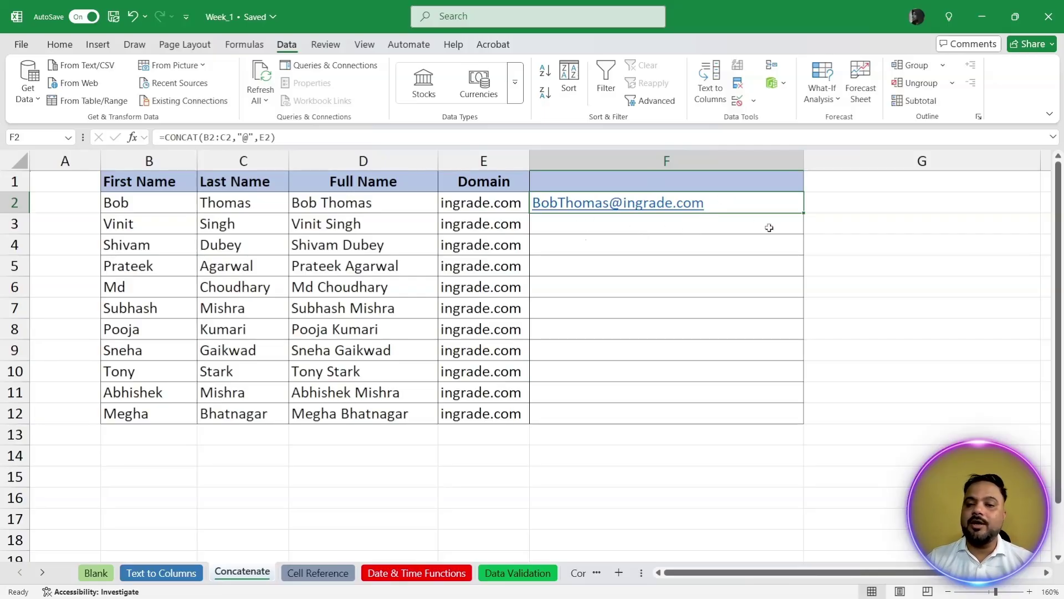
# Step: Clear F2 and begin a =LOWER(CONCAT( formula
pyautogui.press('Delete')
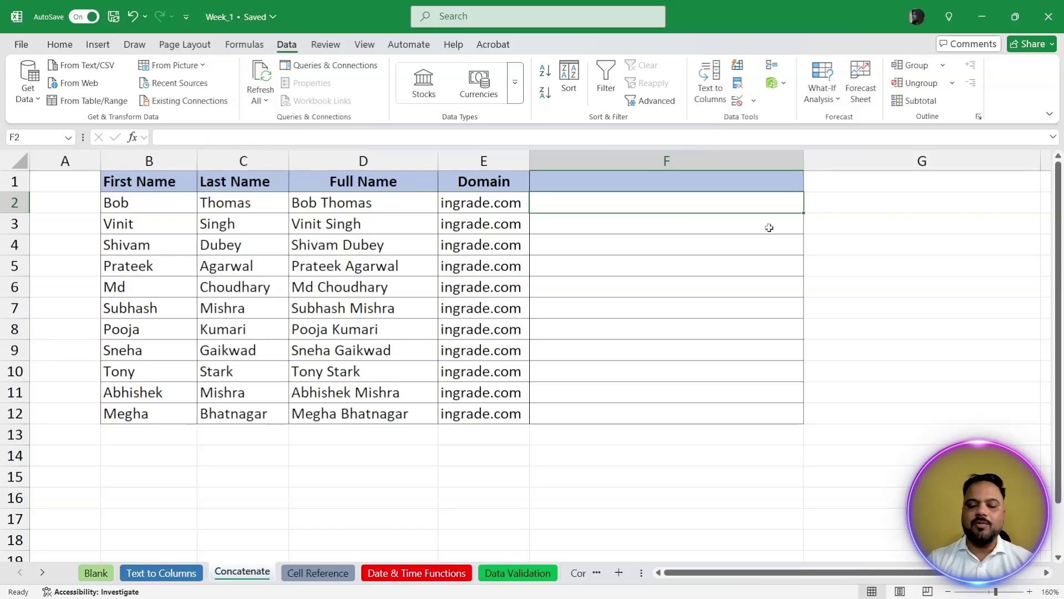
pyautogui.write('=u')
pyautogui.press('BackSpace')
pyautogui.write('lowe')
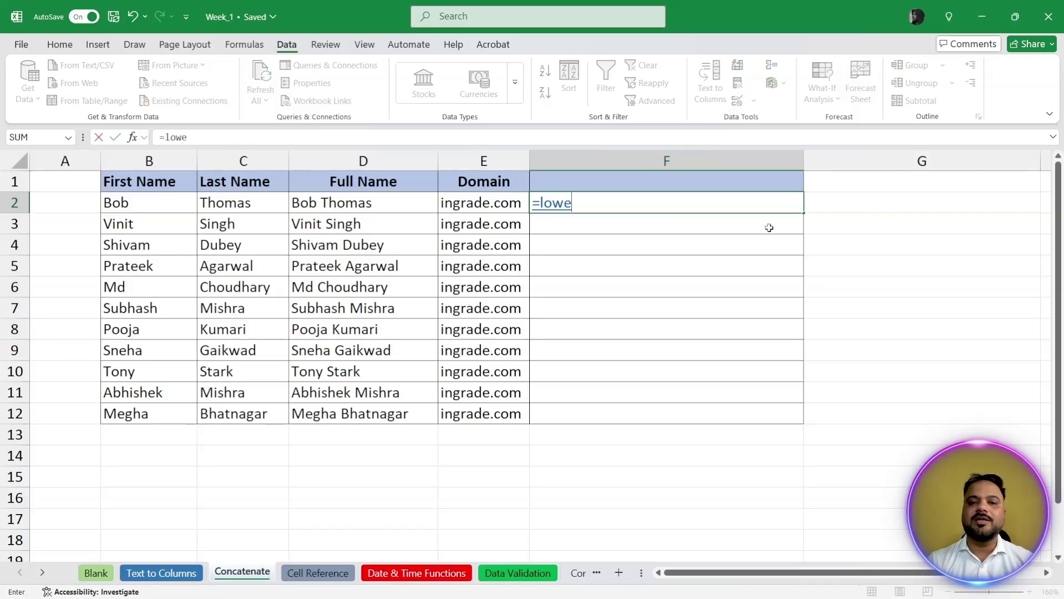
pyautogui.press('Tab')
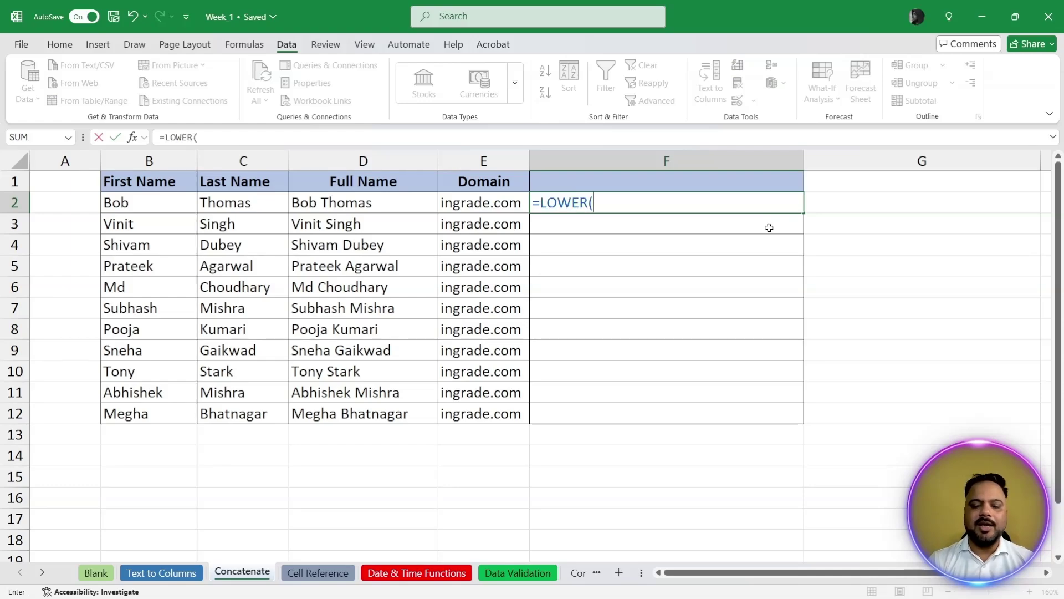
pyautogui.write('conca')
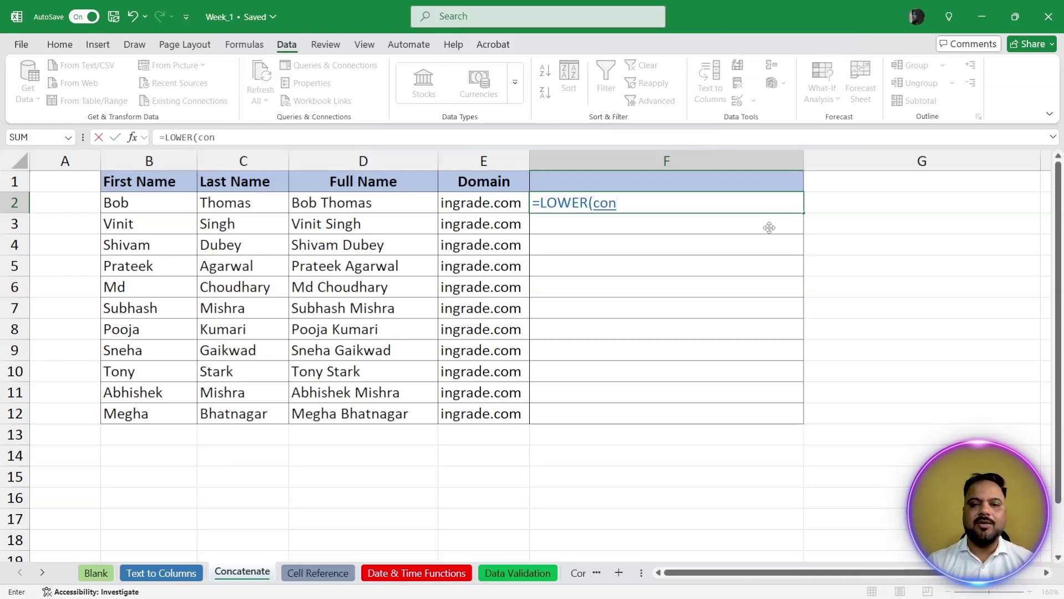
pyautogui.press('Tab')
pyautogui.press('Left')
pyautogui.press('Left')
pyautogui.press('Left')
pyautogui.press('Left')
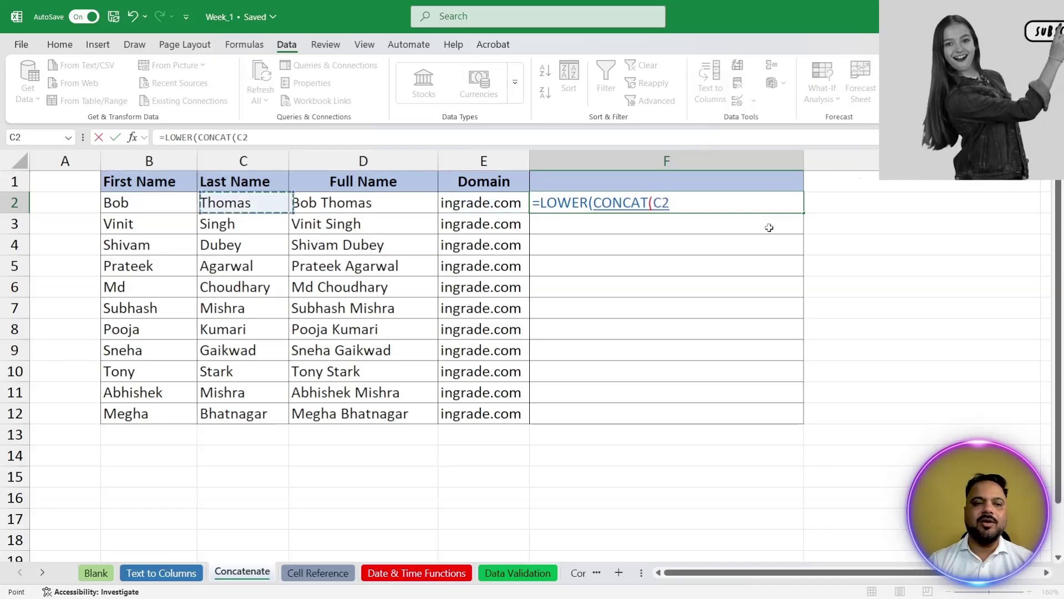
pyautogui.hotkey('shift', 'Right')
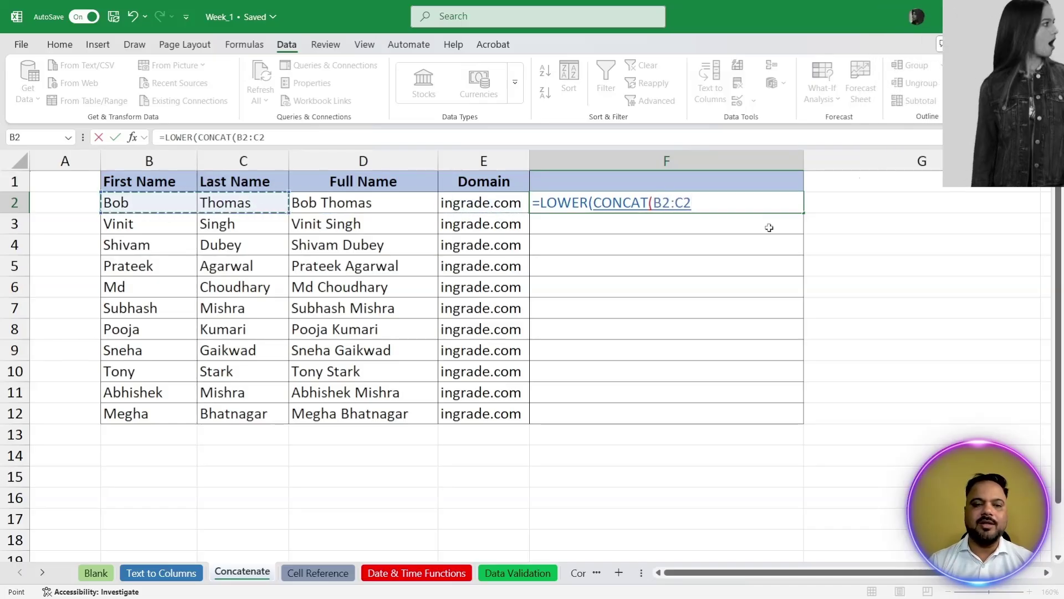
pyautogui.write(',"@')
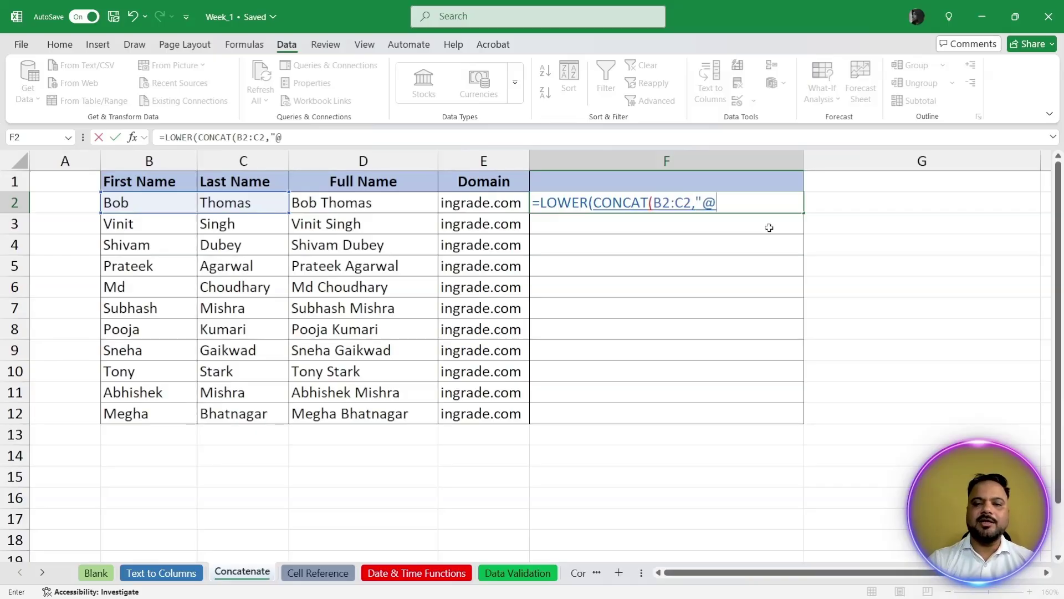
pyautogui.write('",')
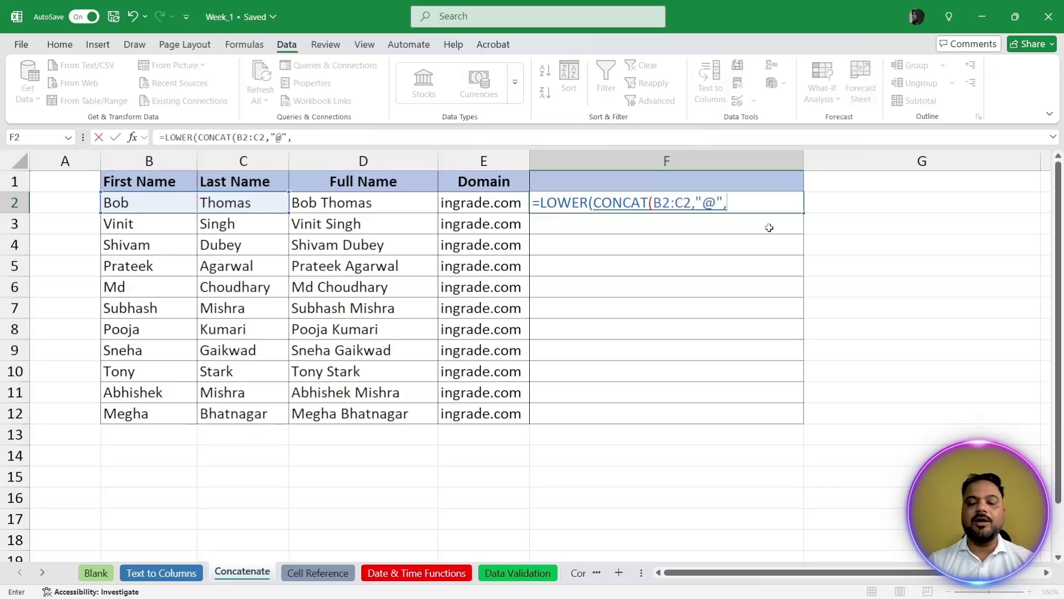
pyautogui.press('Left')
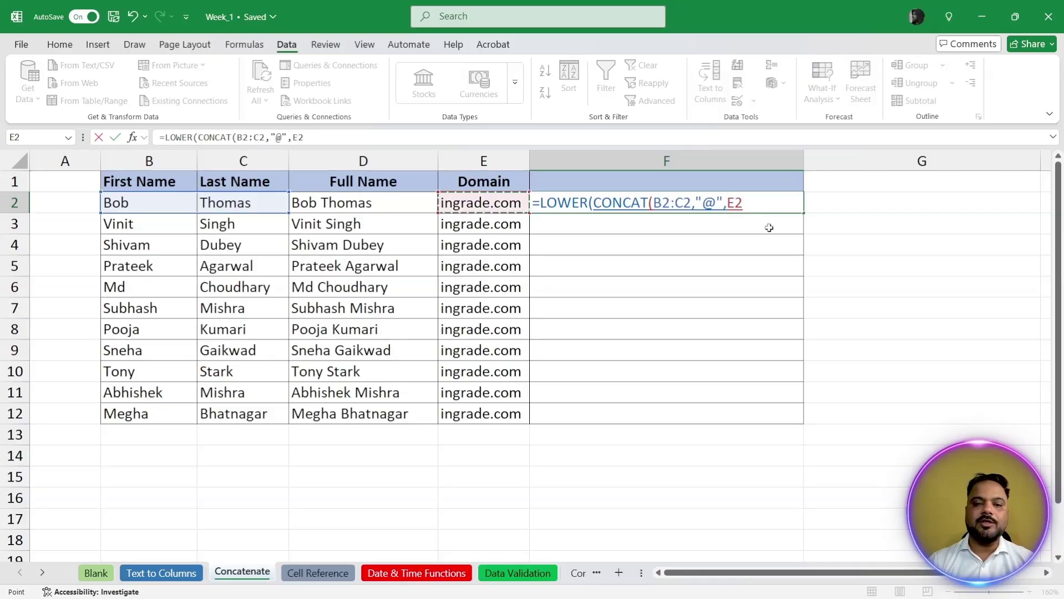
pyautogui.write(')')
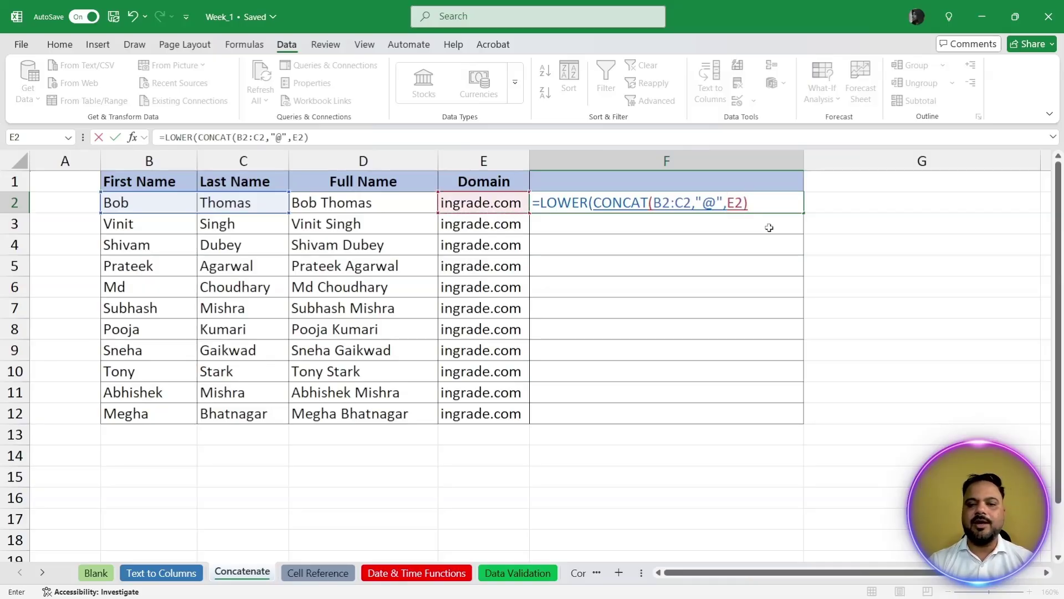
pyautogui.press('Return')
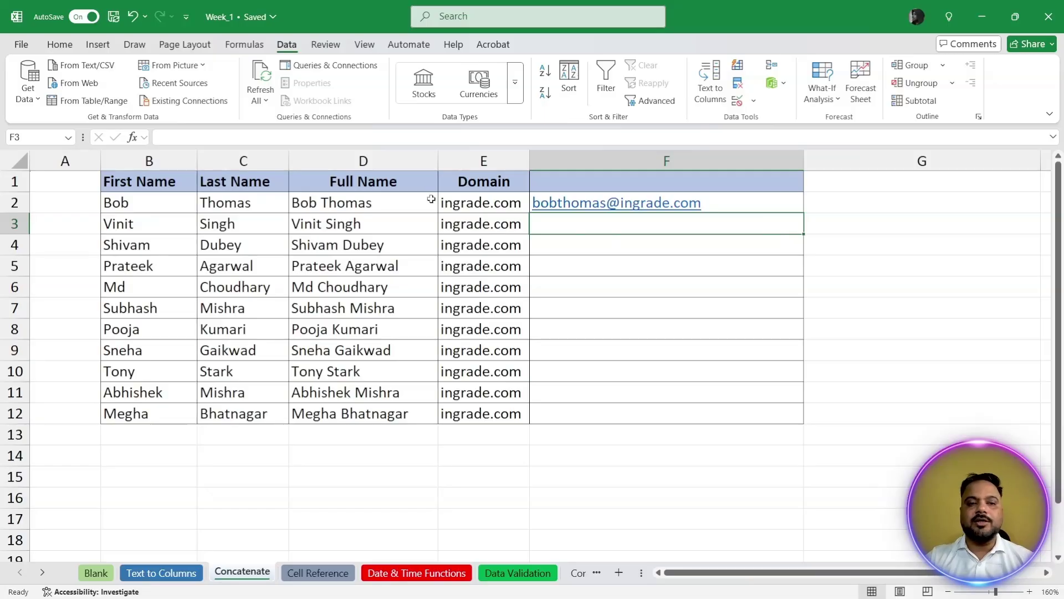
# Step: Insert a new column before Last Name with the header 'Special C.'
pyautogui.click(244, 160)
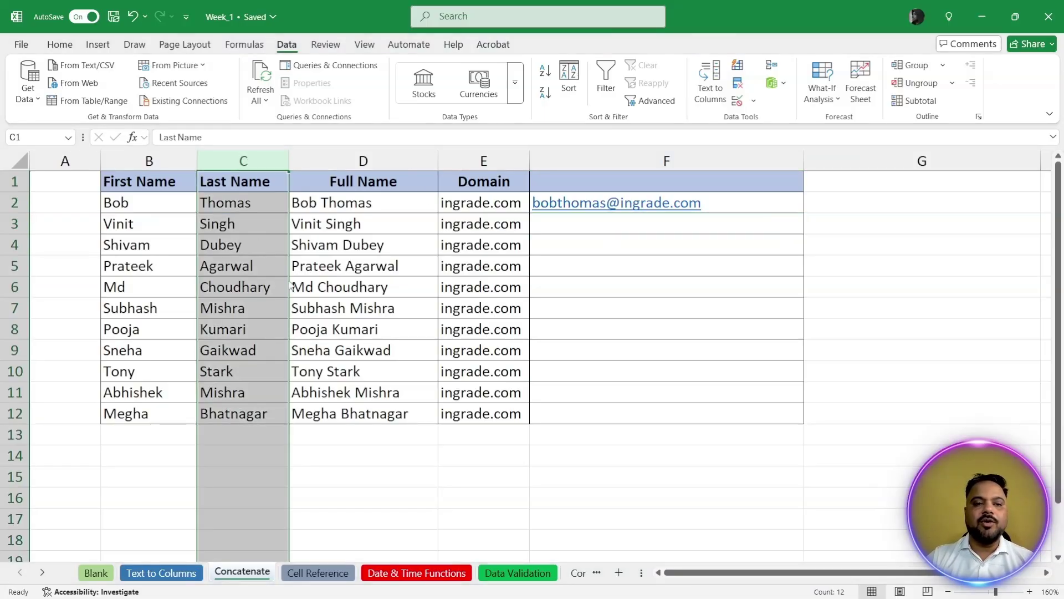
pyautogui.hotkey('ctrl', 'shift', '+')
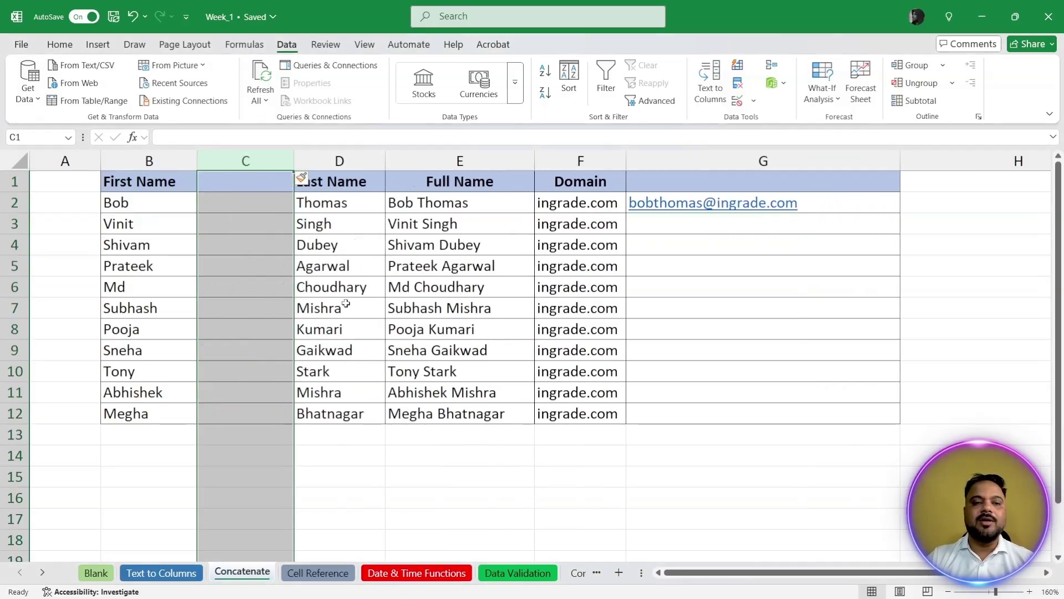
pyautogui.press('Down')
pyautogui.press('Up')
pyautogui.write('Special C')
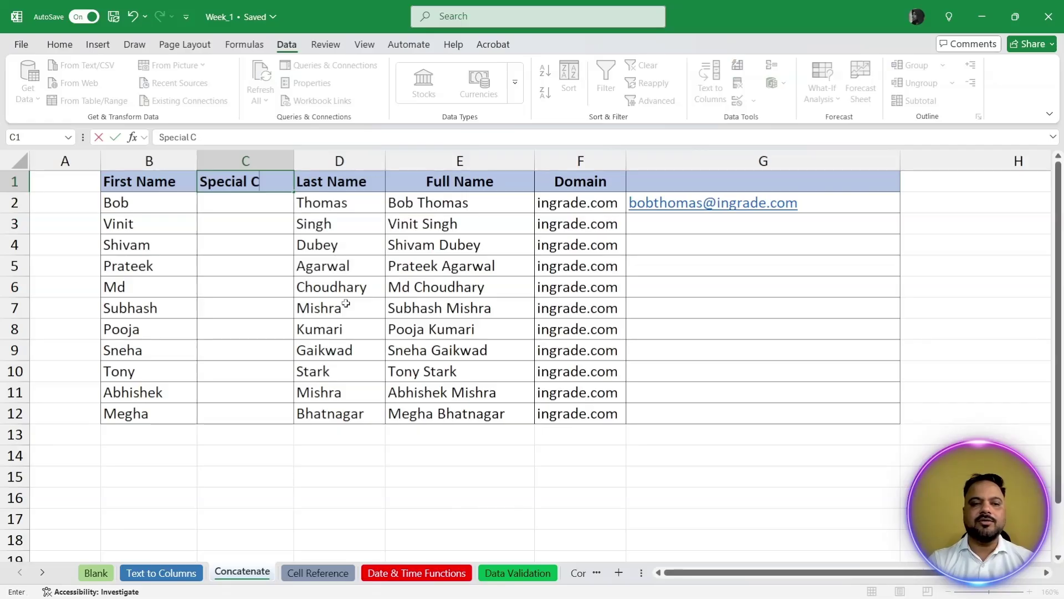
pyautogui.write('.')
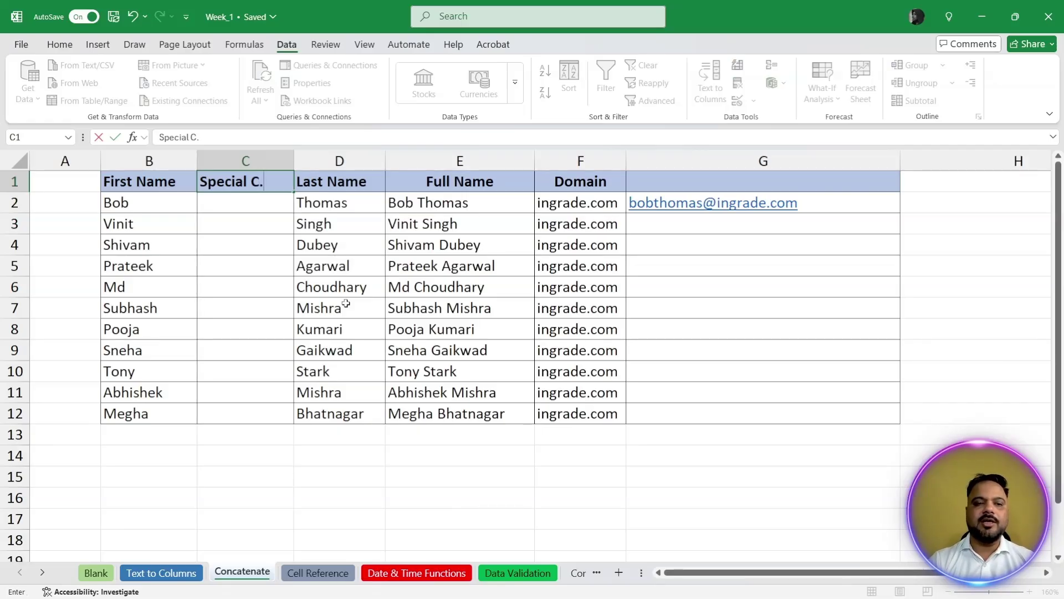
pyautogui.press('Return')
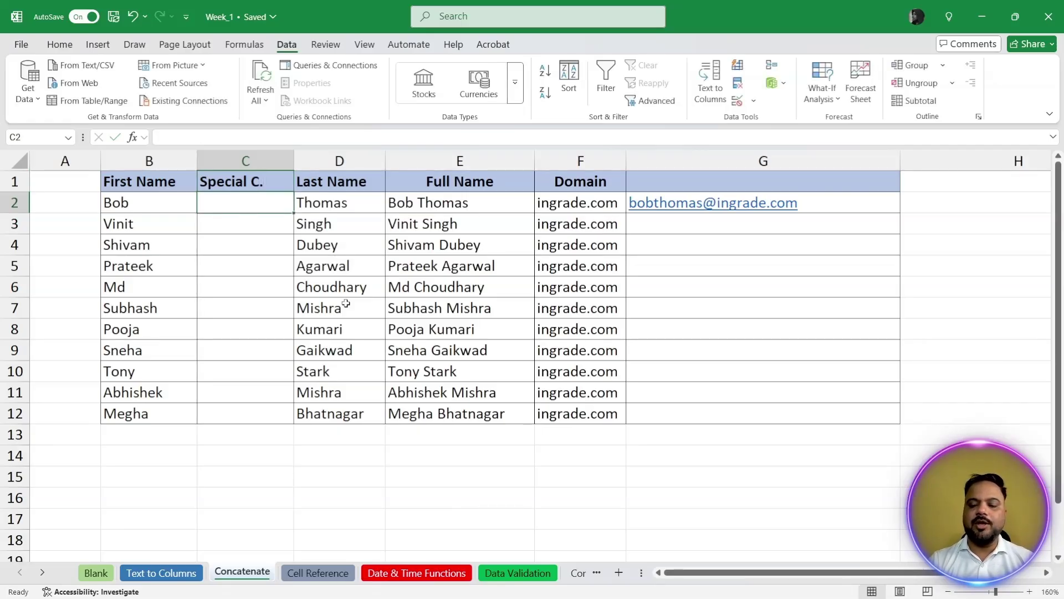
# Step: Put a dot in C2 as Bob's separator, replacing an initial dash
pyautogui.write('-')
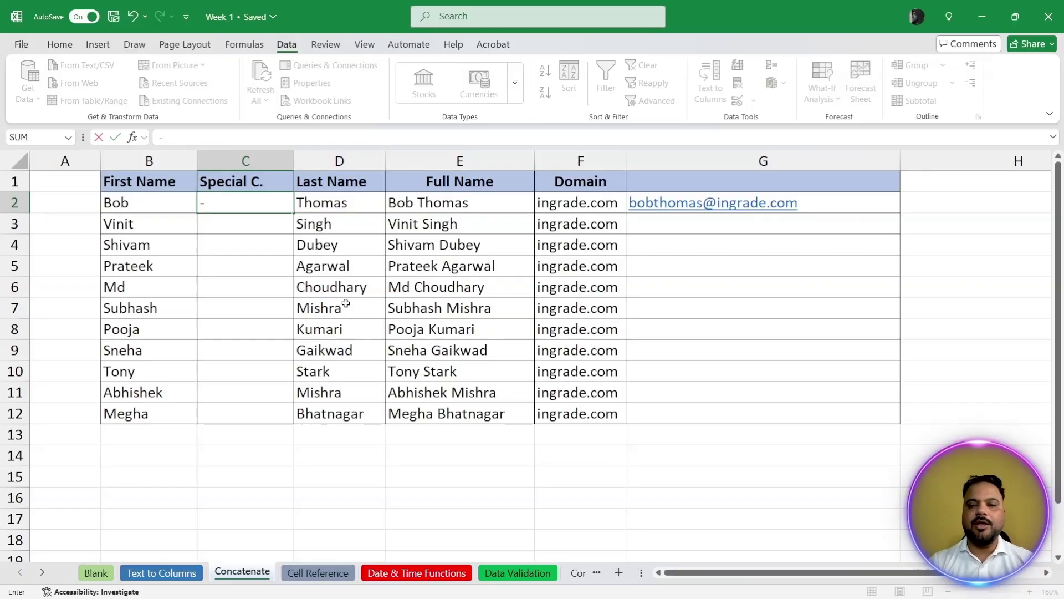
pyautogui.press('Return')
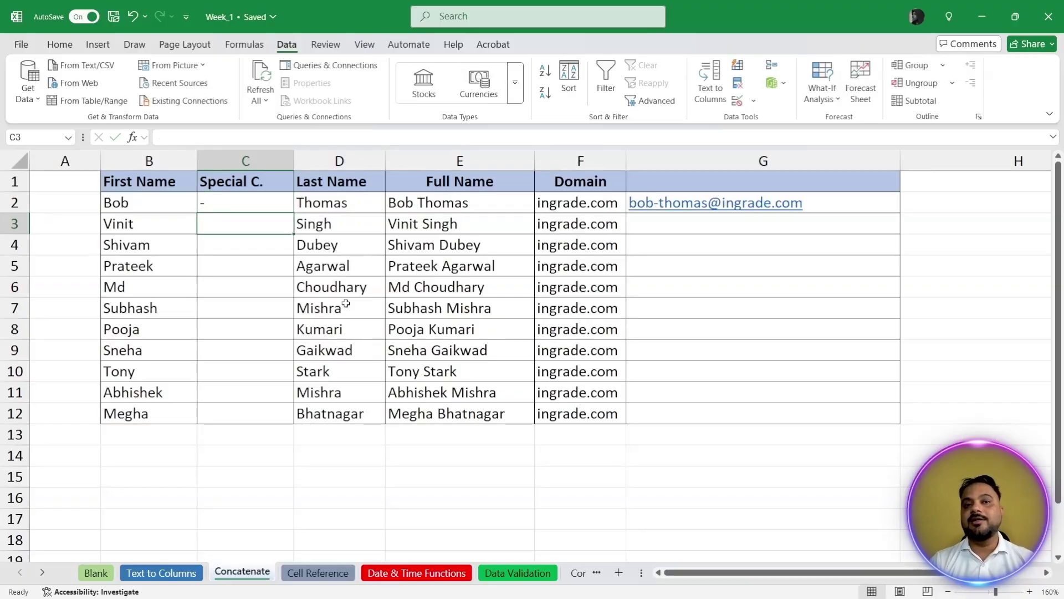
pyautogui.press('Up')
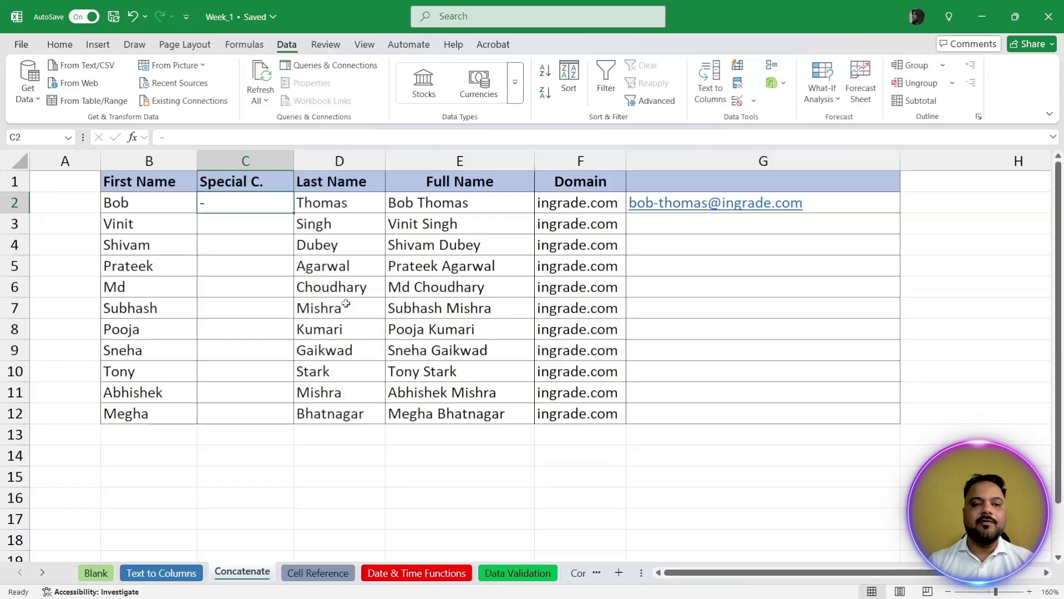
pyautogui.write('.')
pyautogui.press('Return')
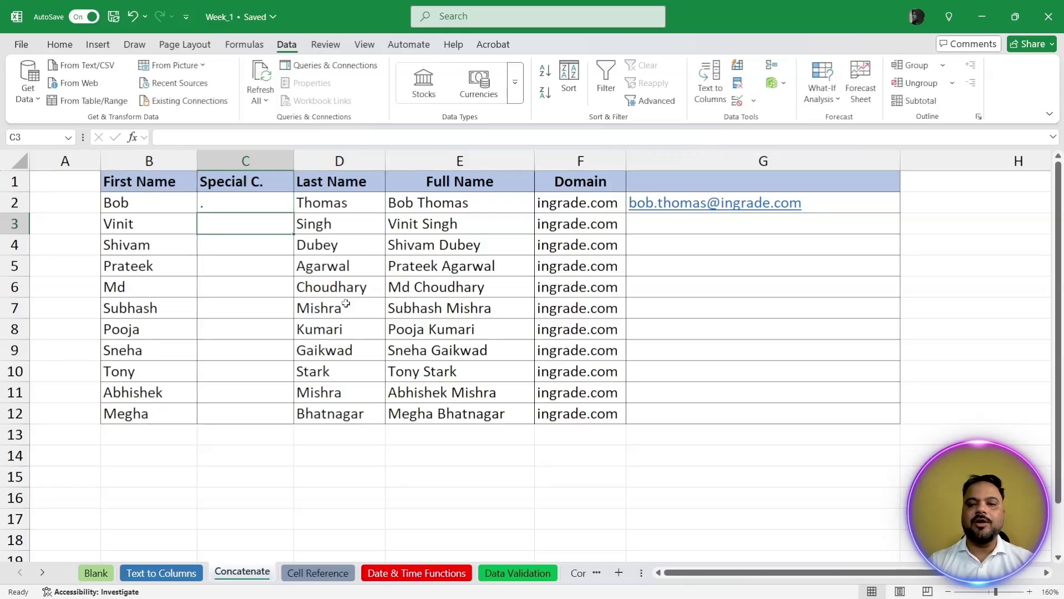
pyautogui.press('Up')
pyautogui.press('Down')
pyautogui.press('Up')
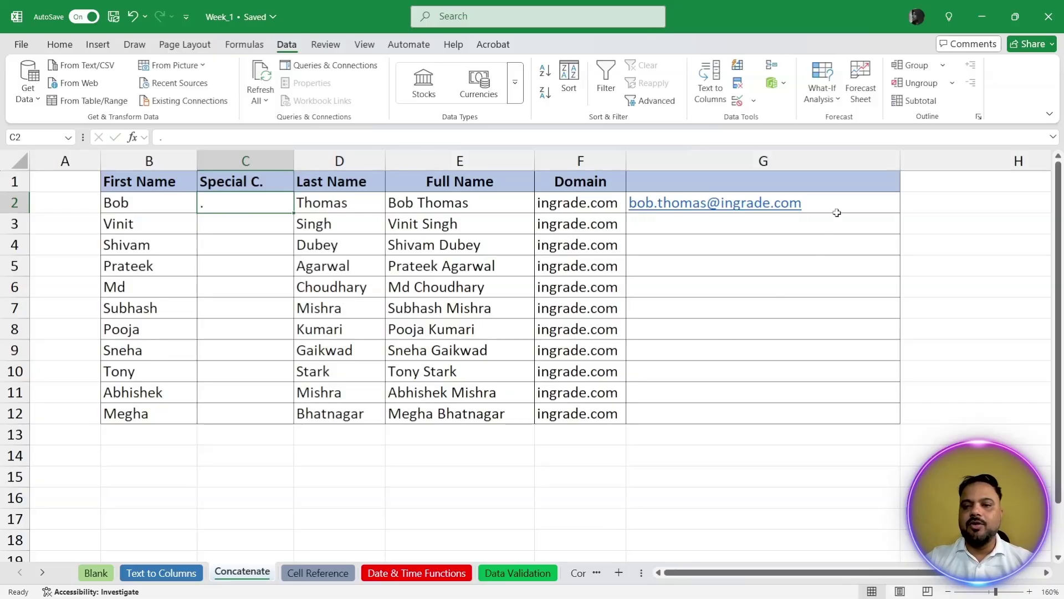
pyautogui.click(836, 210)
# Step: Copy the email formula down to G12 and enter 54, 110, -, - in C3:C6
pyautogui.moveTo(903, 215); pyautogui.dragTo(899, 416)
pyautogui.click(942, 328)
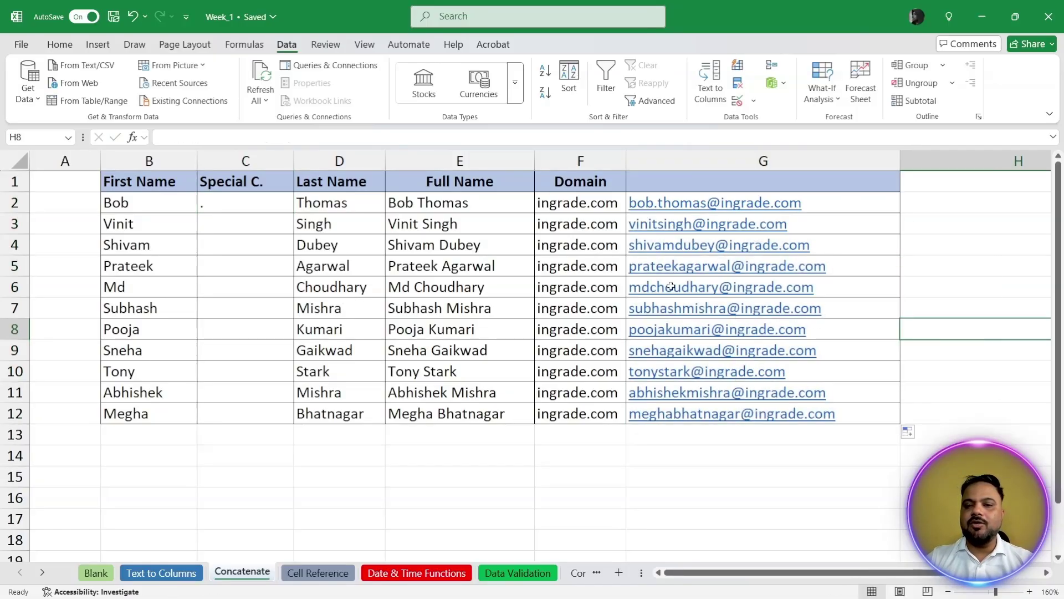
pyautogui.click(210, 229)
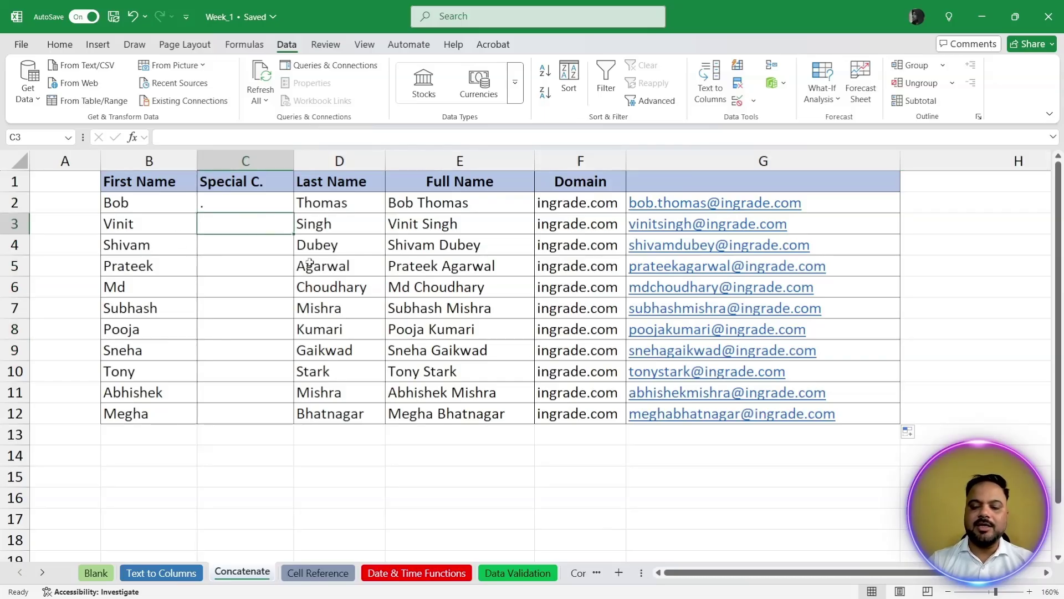
pyautogui.write('54')
pyautogui.press('Return')
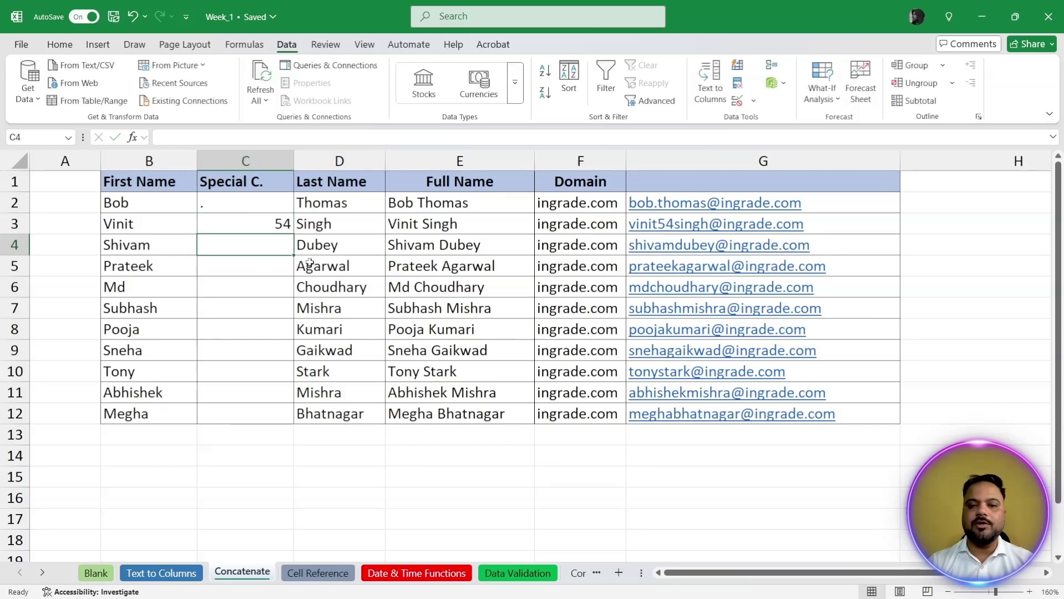
pyautogui.write('110')
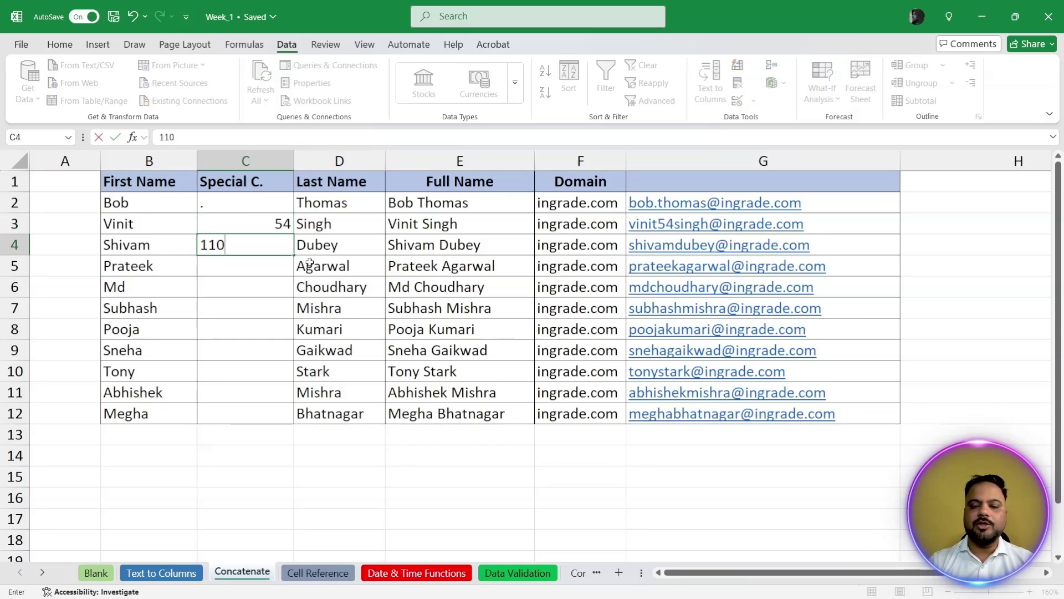
pyautogui.press('Return')
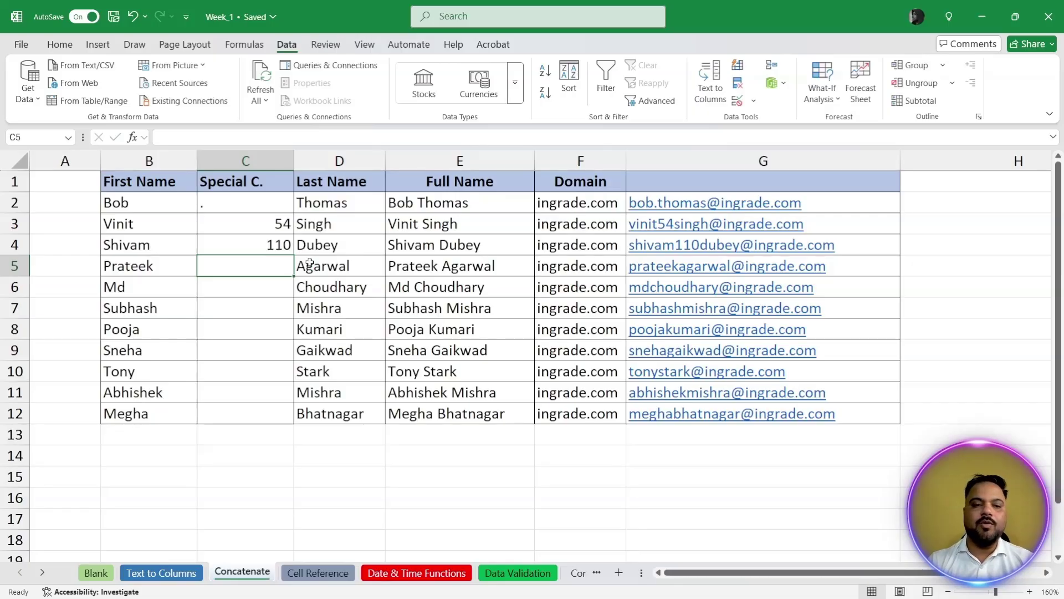
pyautogui.write('-')
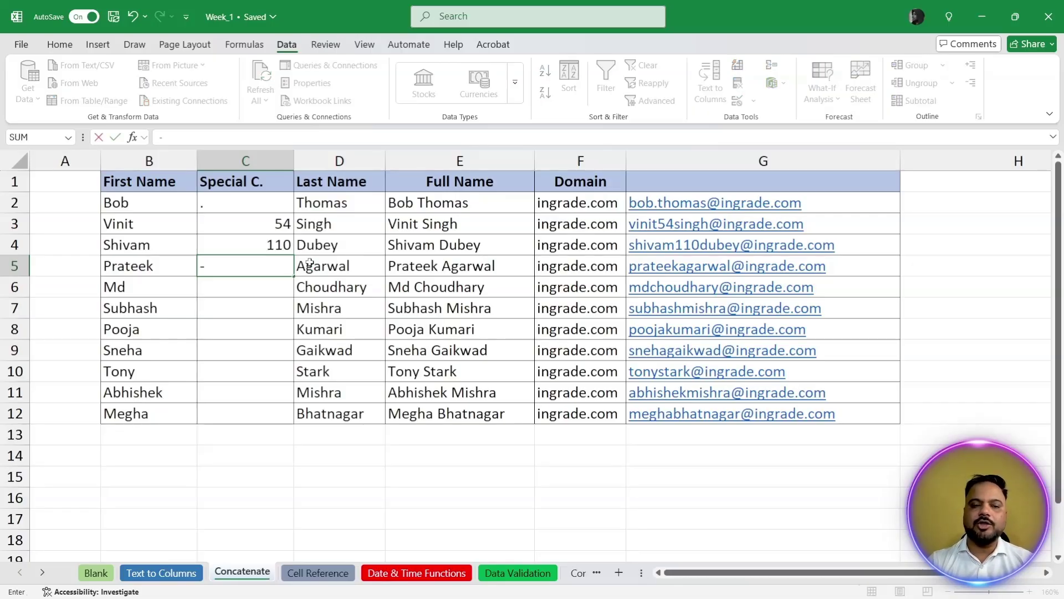
pyautogui.press('Return')
pyautogui.write('-')
pyautogui.press('Return')
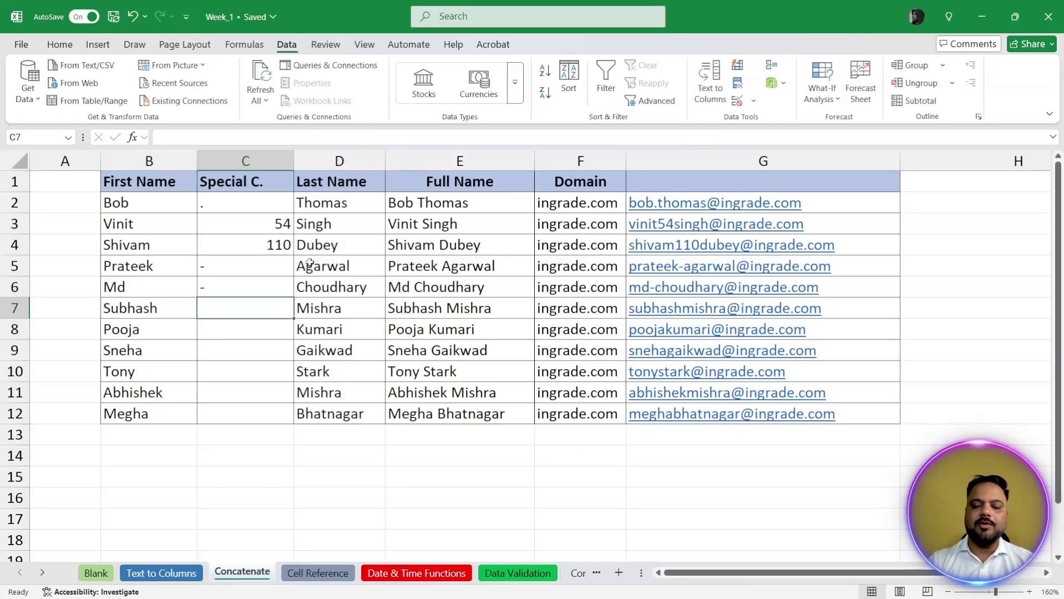
# Step: Enter special characters _, _, 123, ., ., . in C7:C12
pyautogui.write('_')
pyautogui.press('Return')
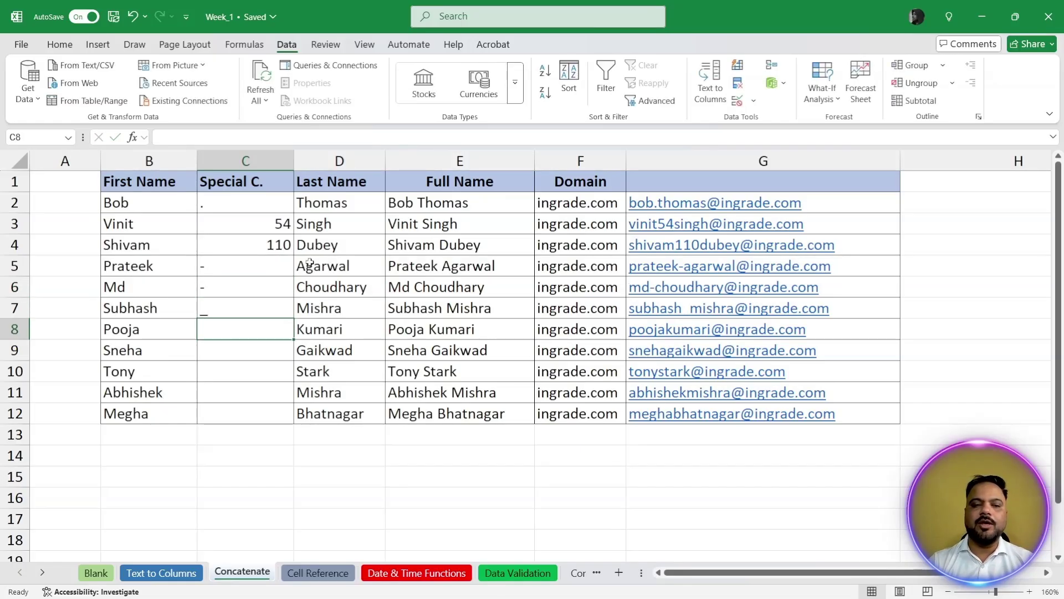
pyautogui.write('_')
pyautogui.press('Return')
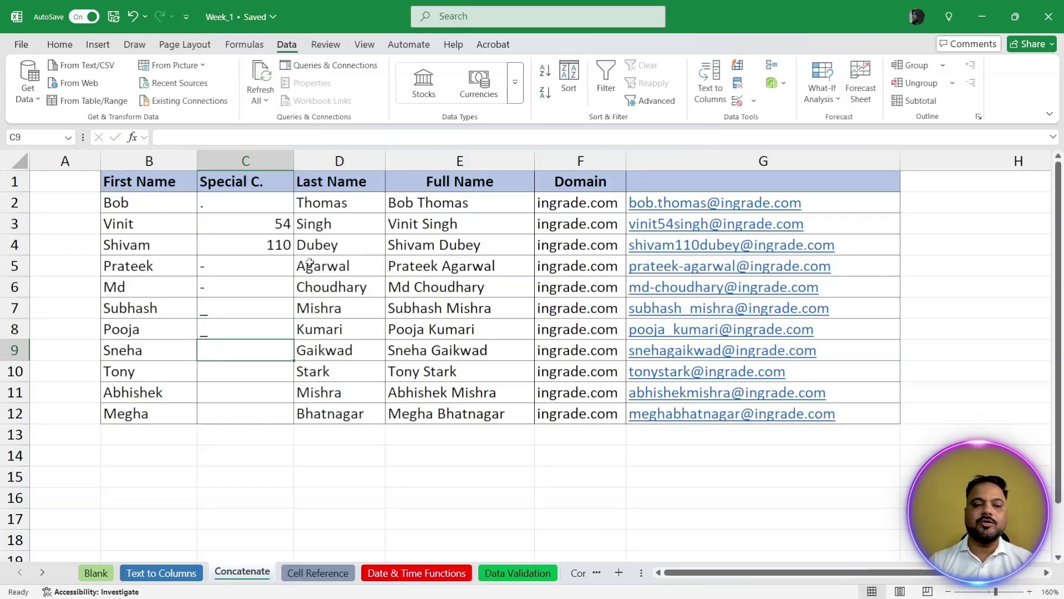
pyautogui.write('123')
pyautogui.press('Return')
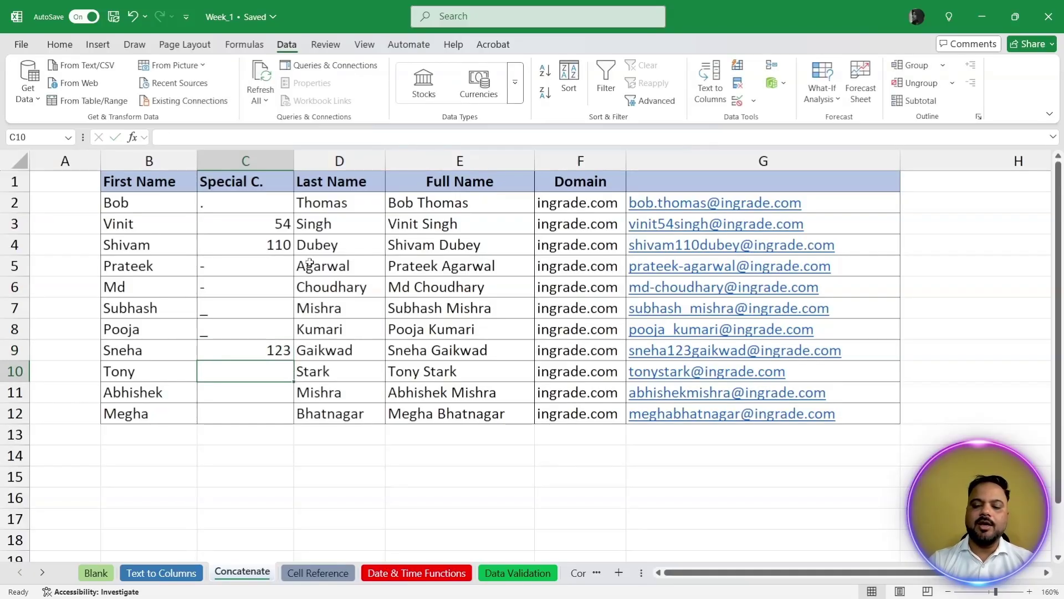
pyautogui.write('.')
pyautogui.press('Return')
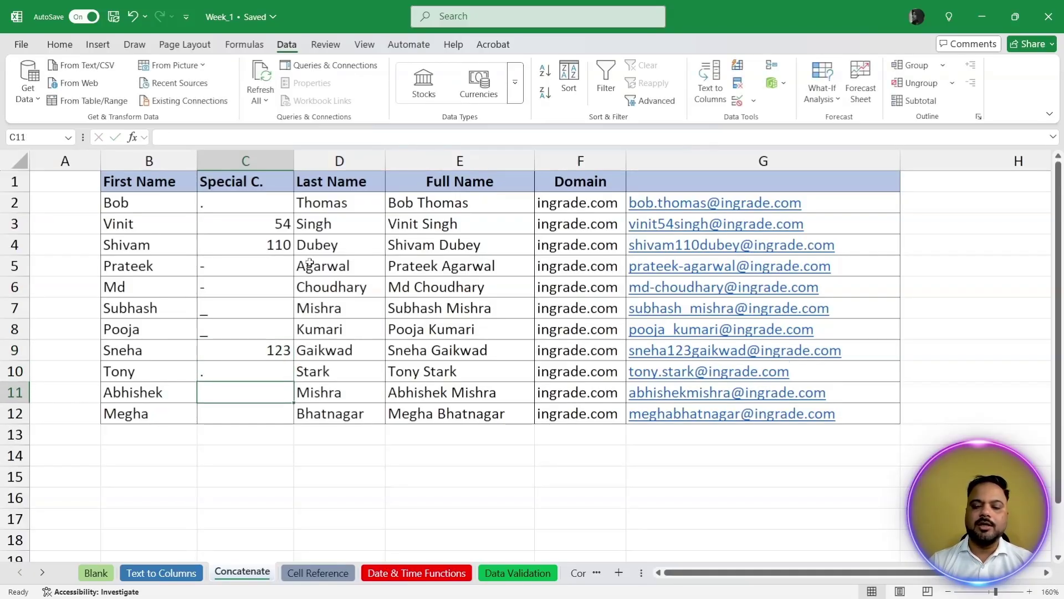
pyautogui.write('.')
pyautogui.press('Return')
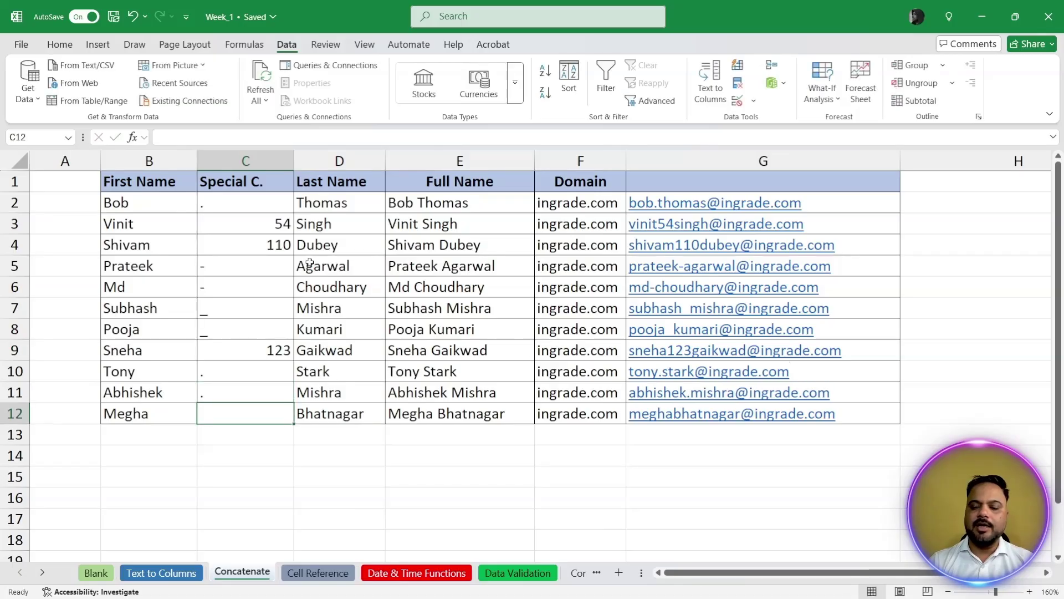
pyautogui.write('.')
pyautogui.press('Return')
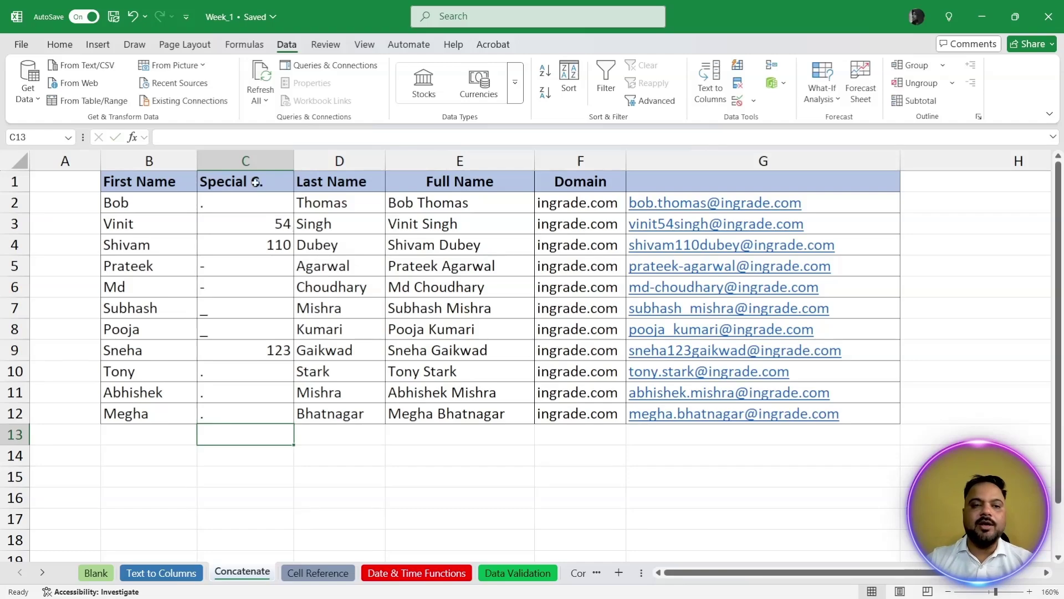
pyautogui.click(244, 161)
# Step: Delete the Special C. column and recheck F2's lowercase email formula
pyautogui.hotkey('ctrl', '-')
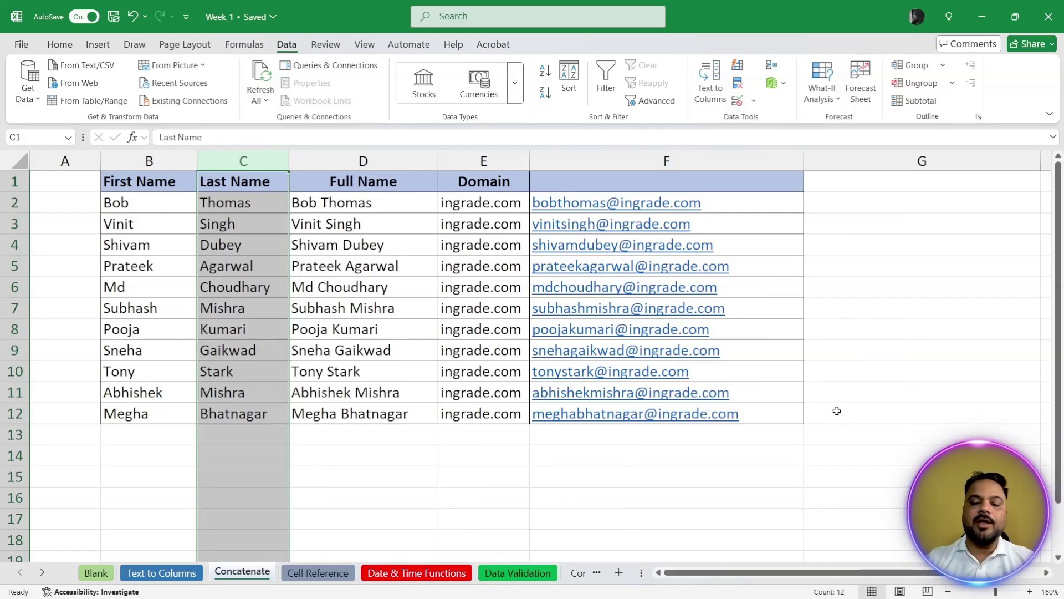
pyautogui.click(898, 372)
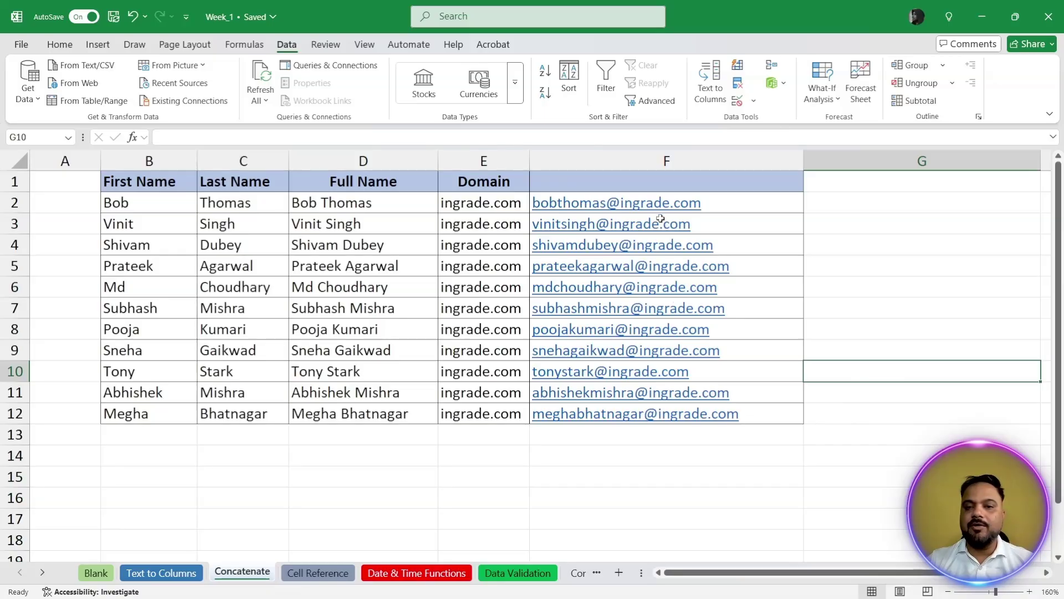
pyautogui.click(714, 204)
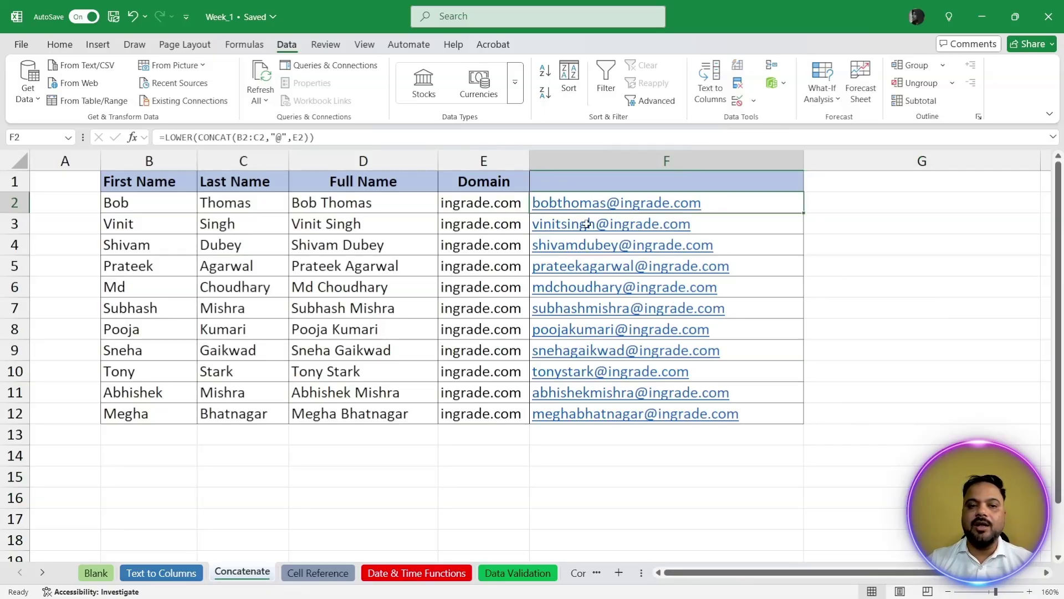
pyautogui.tripleClick(345, 136)
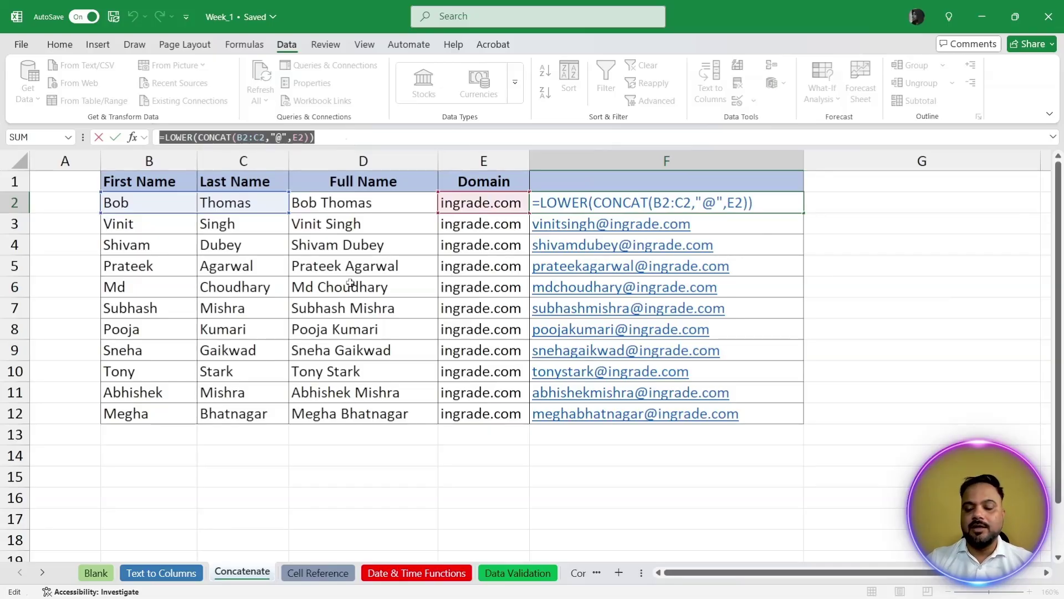
pyautogui.press('Return')
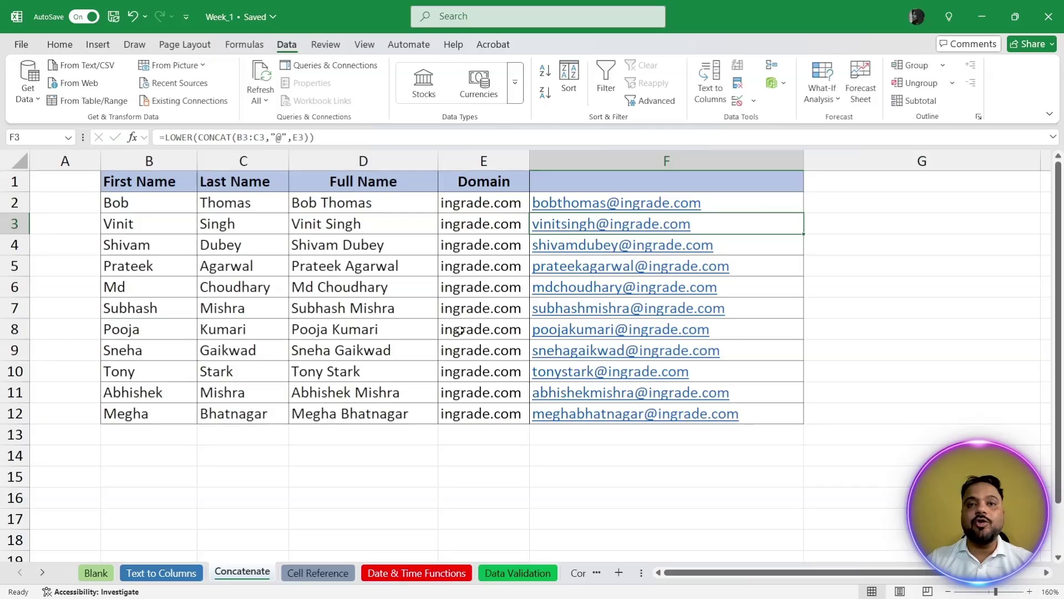
# Step: Clear the full names from D2:D12
pyautogui.moveTo(406, 208); pyautogui.dragTo(391, 410)
pyautogui.press('Delete')
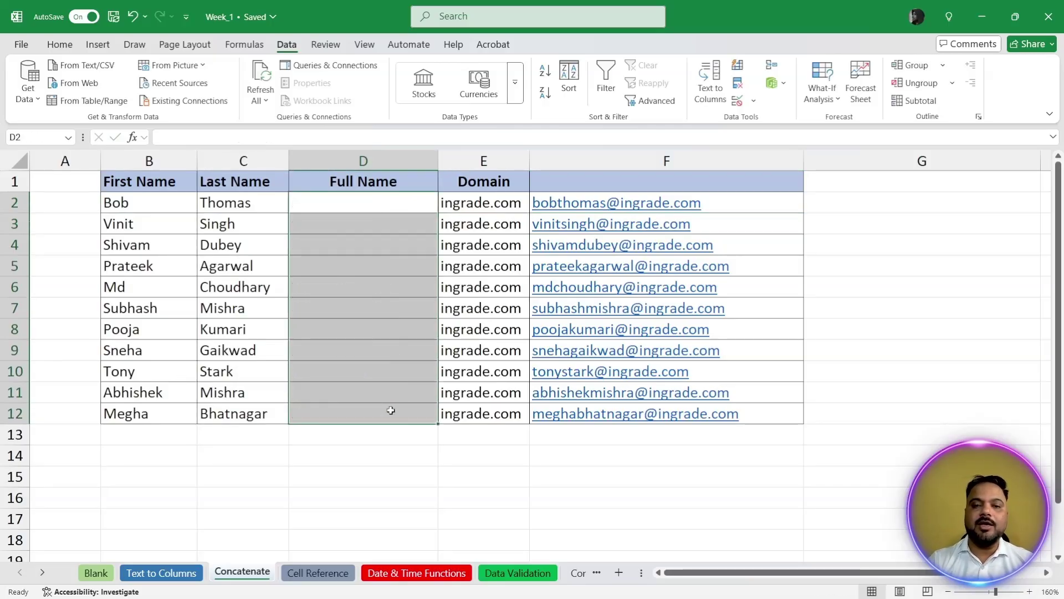
pyautogui.press('Right')
pyautogui.press('Left')
pyautogui.press('Left')
pyautogui.press('Right')
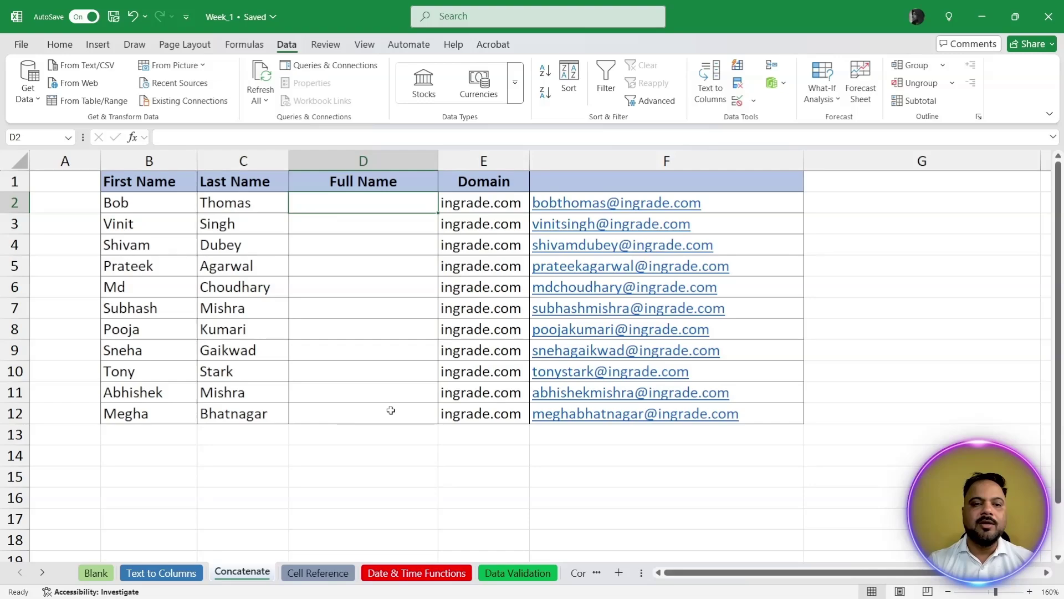
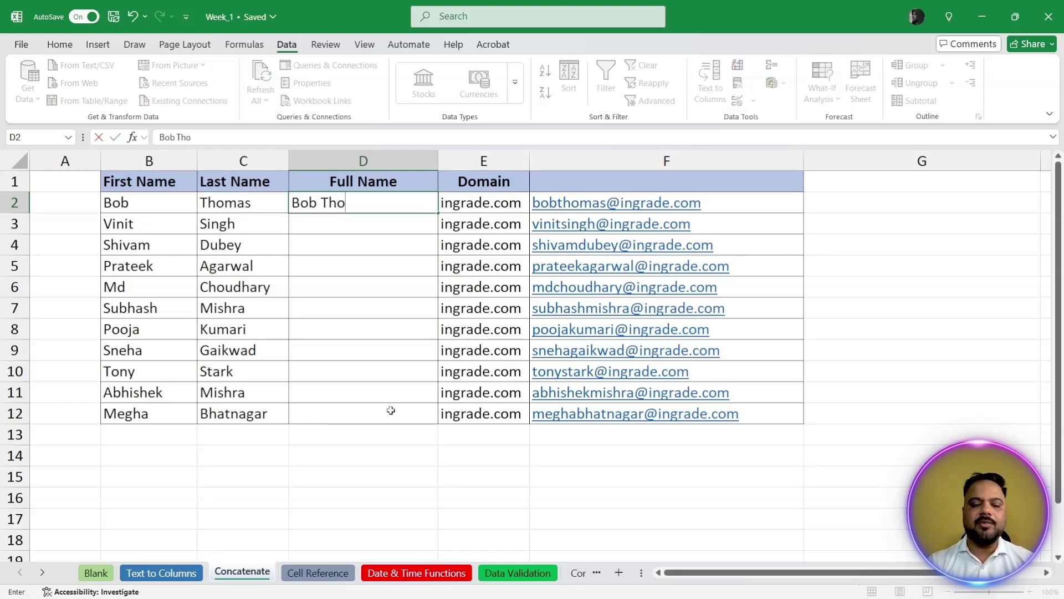
pyautogui.press('Return')
pyautogui.press('Up')
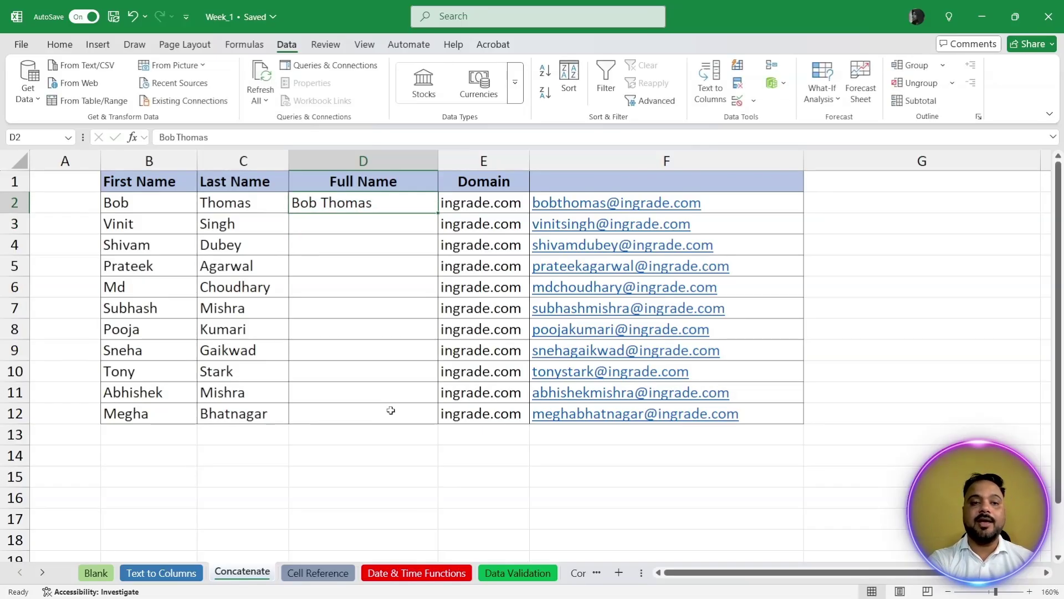
pyautogui.hotkey('ctrl', 'e')
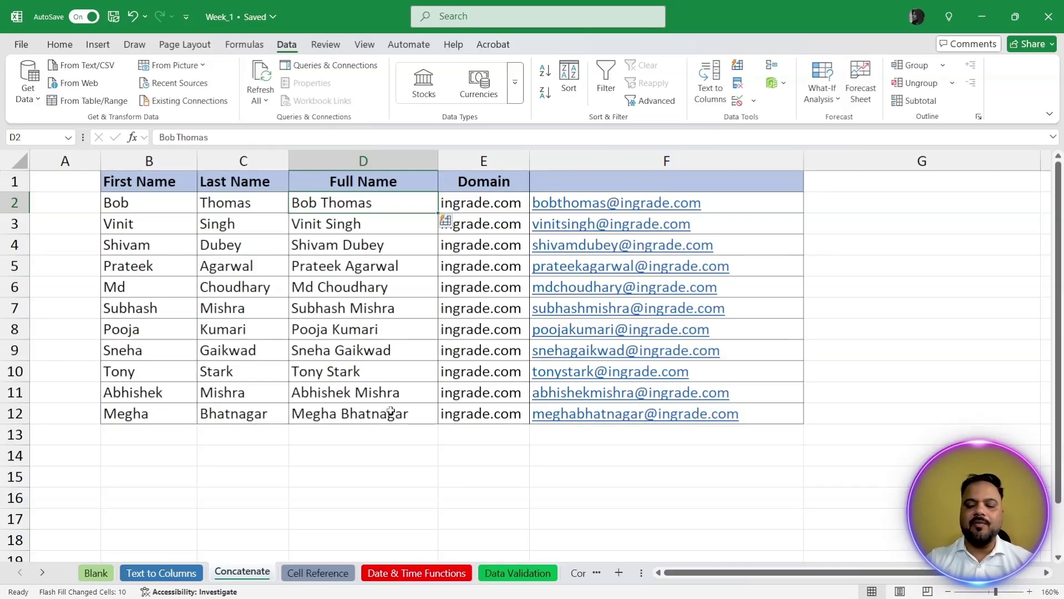
pyautogui.press('Right')
pyautogui.press('Right')
pyautogui.hotkey('shift', 'Down')
pyautogui.hotkey('shift', 'Down')
pyautogui.hotkey('shift', 'Down')
pyautogui.hotkey('shift', 'Down')
pyautogui.hotkey('shift', 'Down')
pyautogui.hotkey('shift', 'Down')
pyautogui.hotkey('shift', 'Down')
pyautogui.hotkey('shift', 'Down')
pyautogui.hotkey('shift', 'Down')
pyautogui.hotkey('shift', 'Down')
pyautogui.hotkey('shift', 'Down')
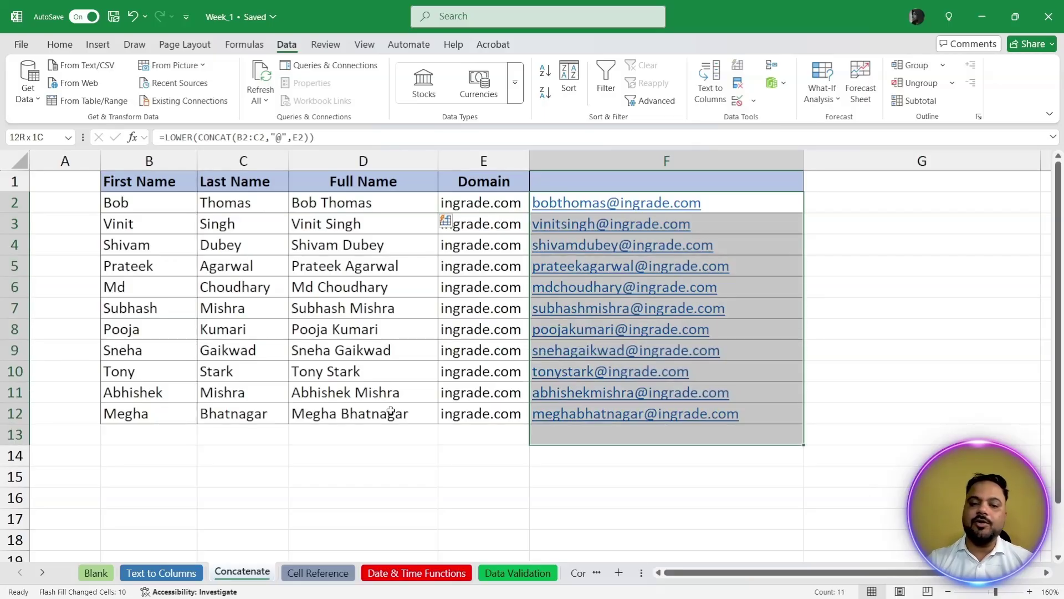
# Step: Clear F2:F12, abandon a half-typed =cp formula in F2, and undo to restore the email formulas
pyautogui.hotkey('shift', 'Up')
pyautogui.press('Delete')
pyautogui.press('Down')
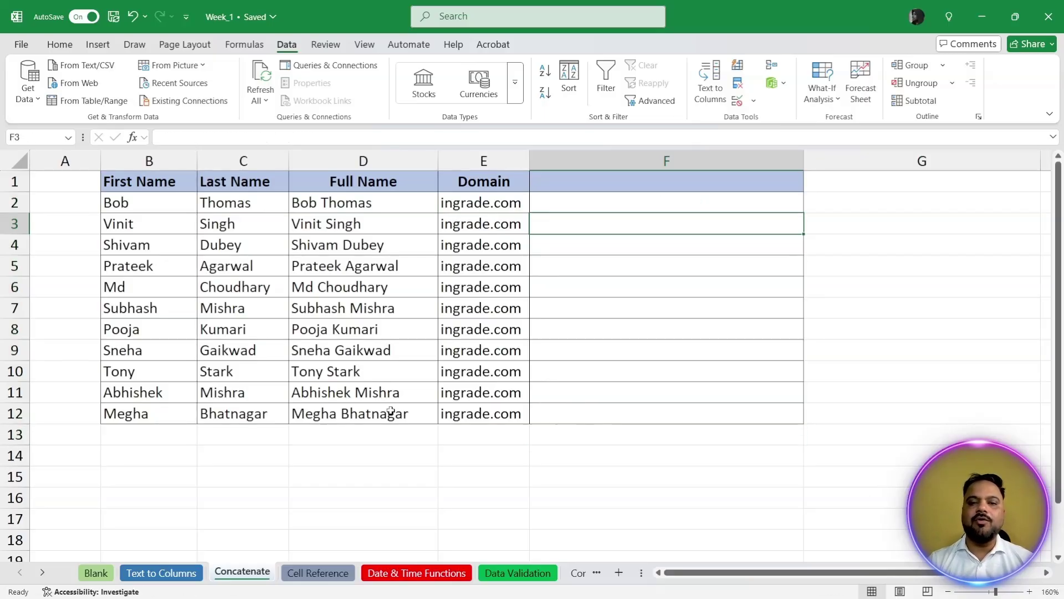
pyautogui.press('Up')
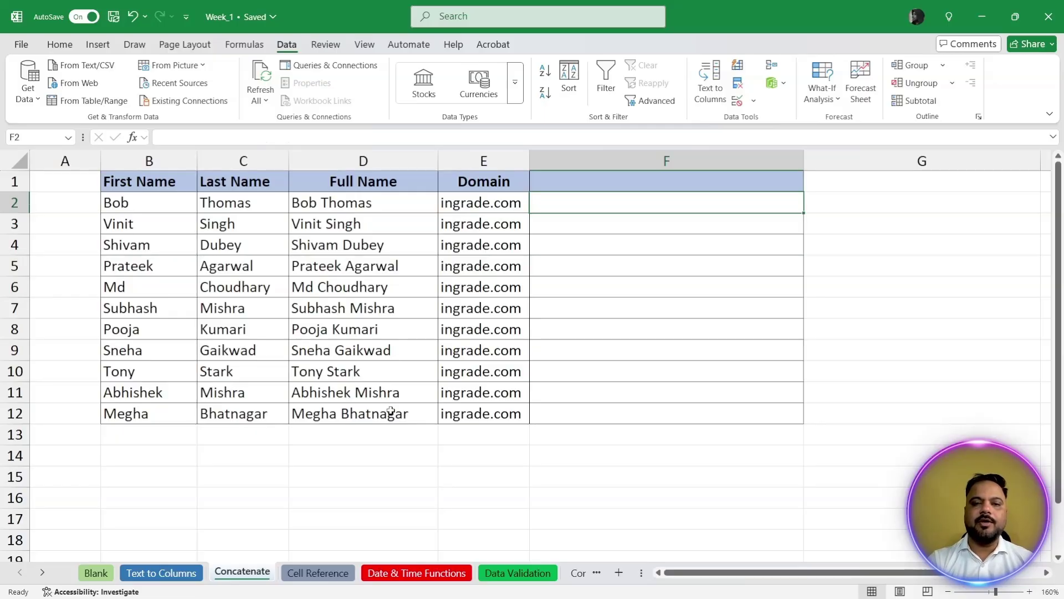
pyautogui.write('=cp')
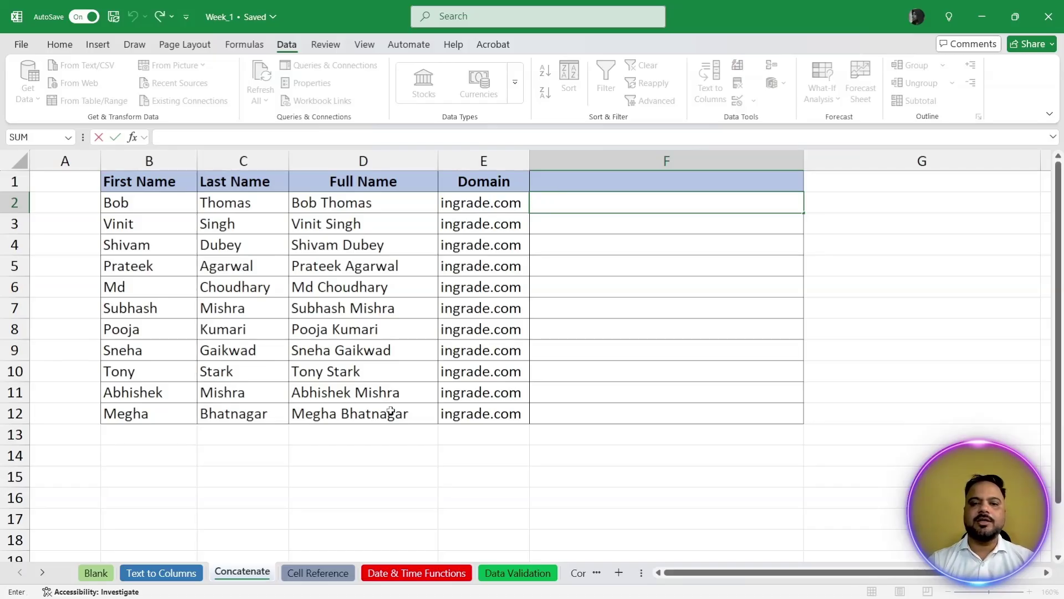
pyautogui.press('Return')
pyautogui.hotkey('ctrl', 'z')
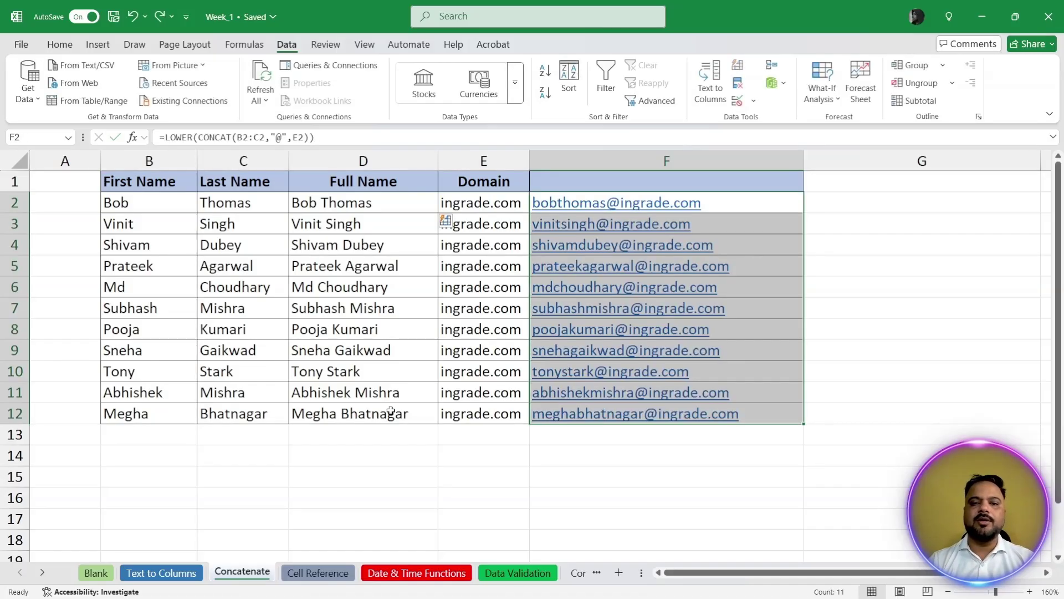
pyautogui.press('Down')
pyautogui.hotkey('shift', 'Down')
pyautogui.hotkey('shift', 'Down')
pyautogui.hotkey('shift', 'Down')
pyautogui.hotkey('shift', 'Down')
pyautogui.hotkey('shift', 'Down')
pyautogui.hotkey('shift', 'Down')
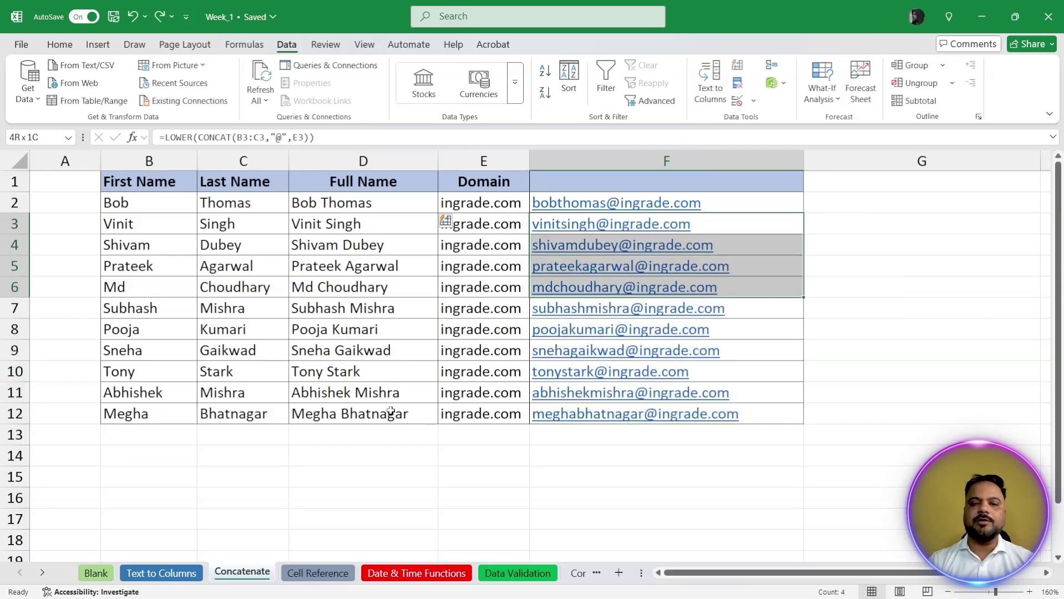
pyautogui.hotkey('shift', 'Down')
pyautogui.hotkey('shift', 'Down')
pyautogui.hotkey('shift', 'Down')
pyautogui.press('BackSpace')
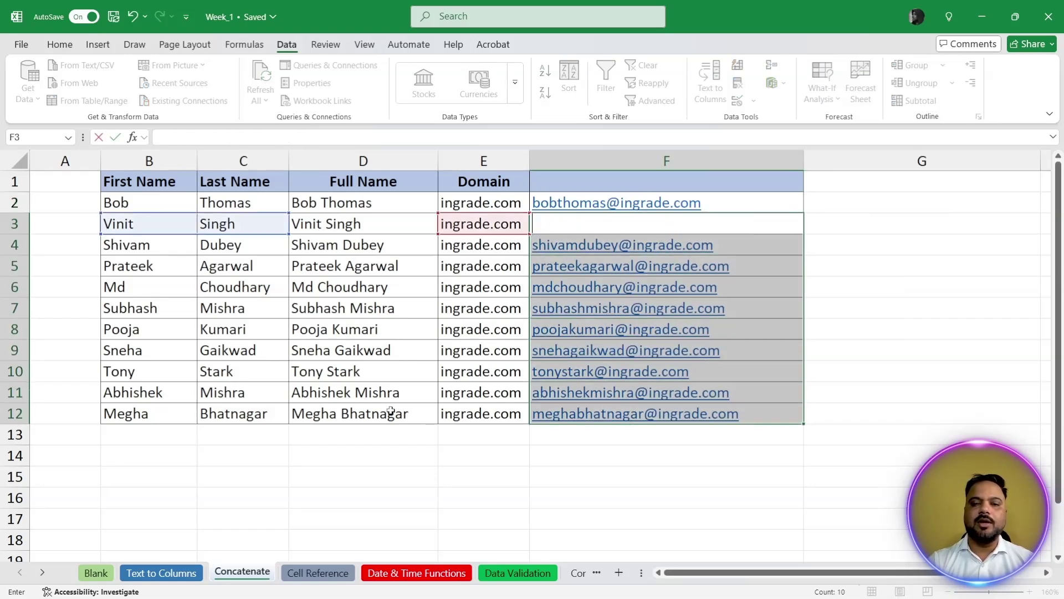
pyautogui.press('Down')
pyautogui.hotkey('shift', 'Down')
pyautogui.hotkey('shift', 'Down')
pyautogui.hotkey('shift', 'Down')
pyautogui.hotkey('shift', 'Down')
pyautogui.hotkey('shift', 'Down')
pyautogui.hotkey('shift', 'Down')
pyautogui.hotkey('shift', 'Down')
pyautogui.hotkey('shift', 'Down')
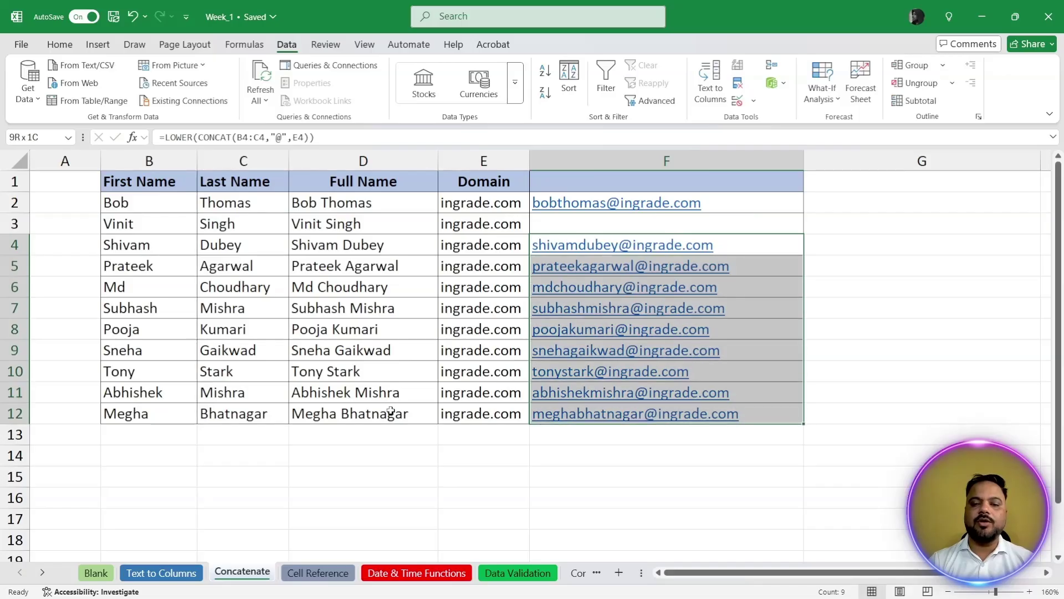
pyautogui.press('Delete')
pyautogui.press('Up')
pyautogui.press('Up')
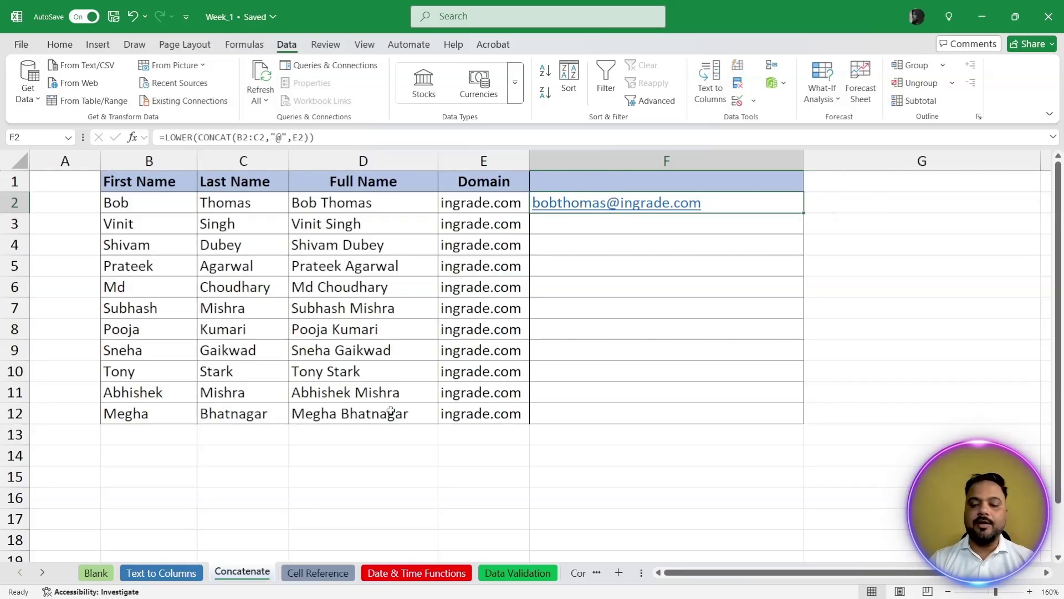
pyautogui.press('Delete')
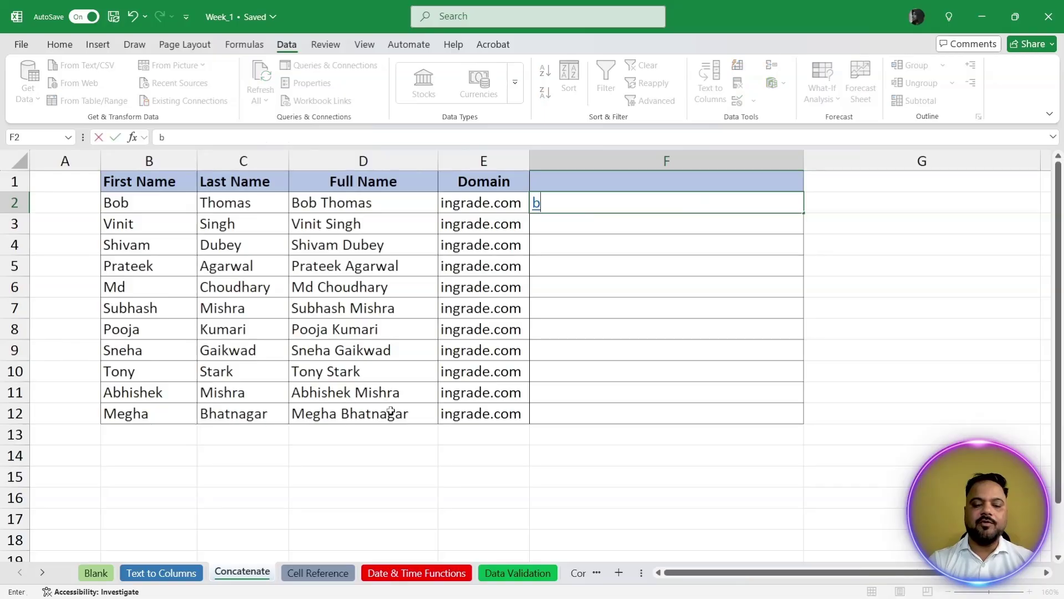
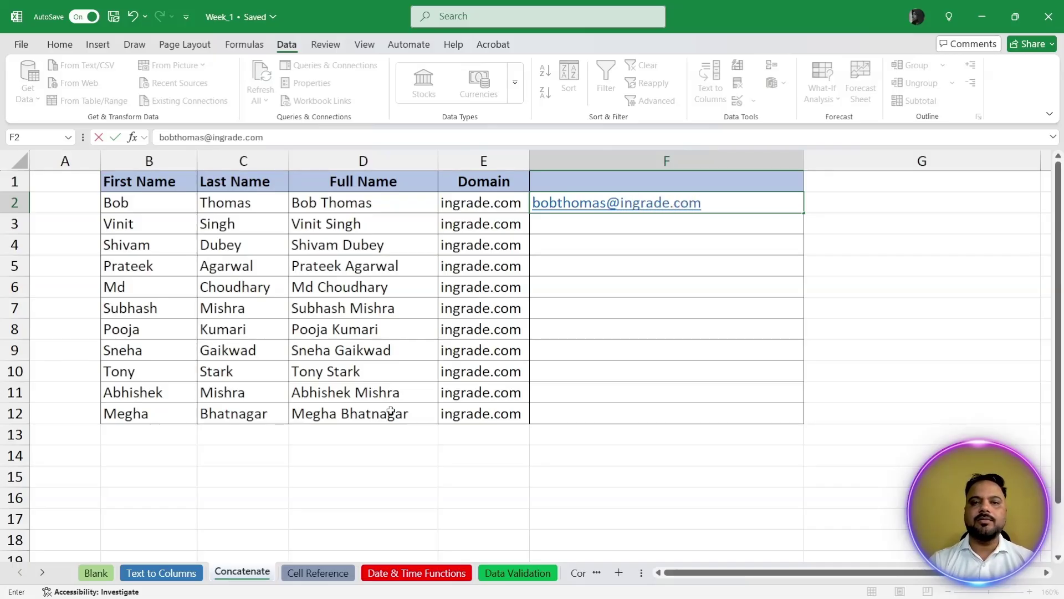
pyautogui.press('Return')
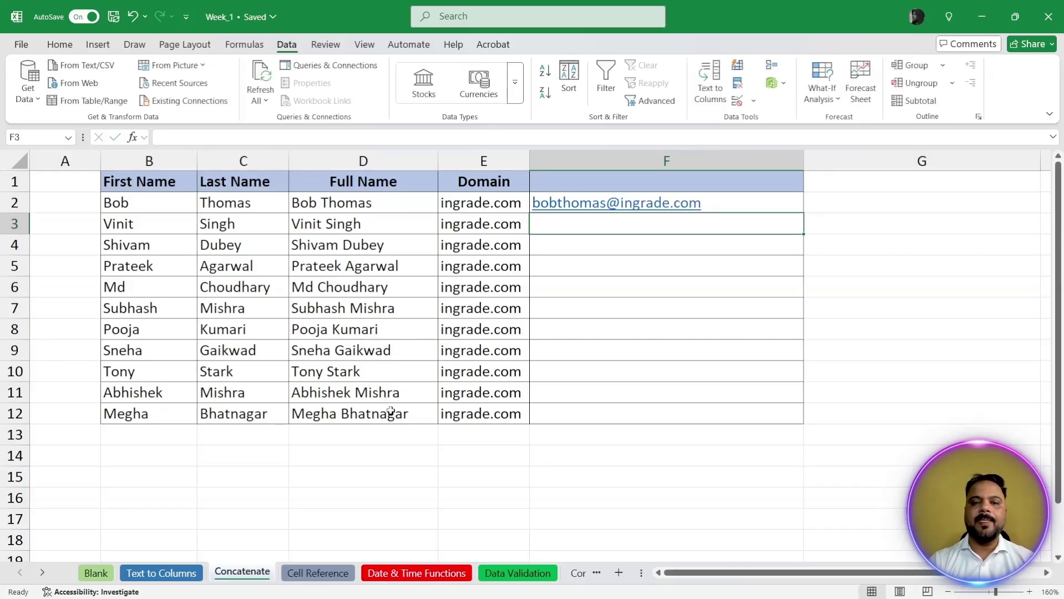
pyautogui.press('Up')
pyautogui.hotkey('ctrl', 'e')
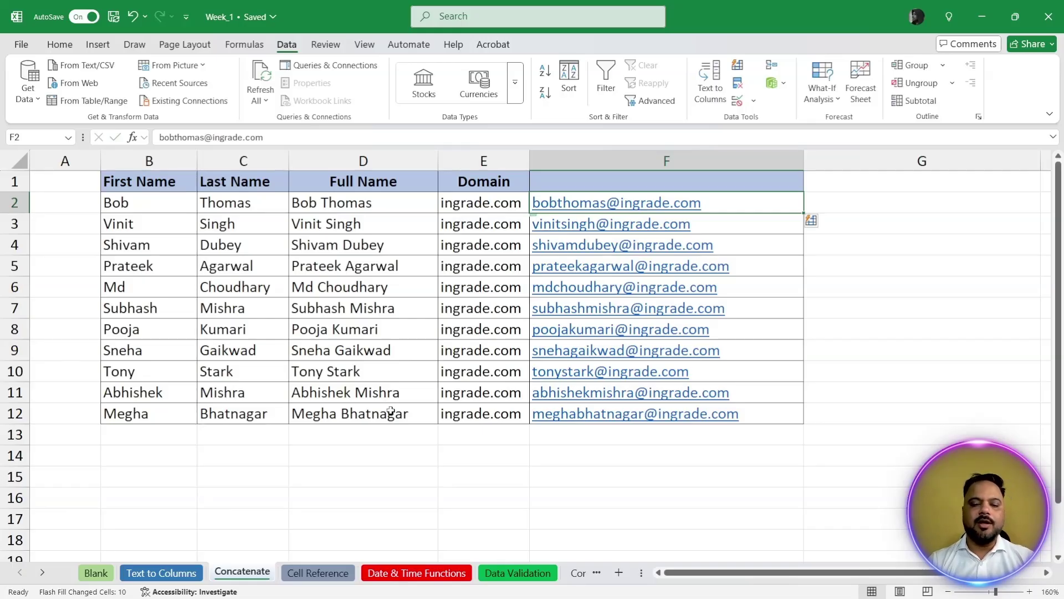
pyautogui.press('Delete')
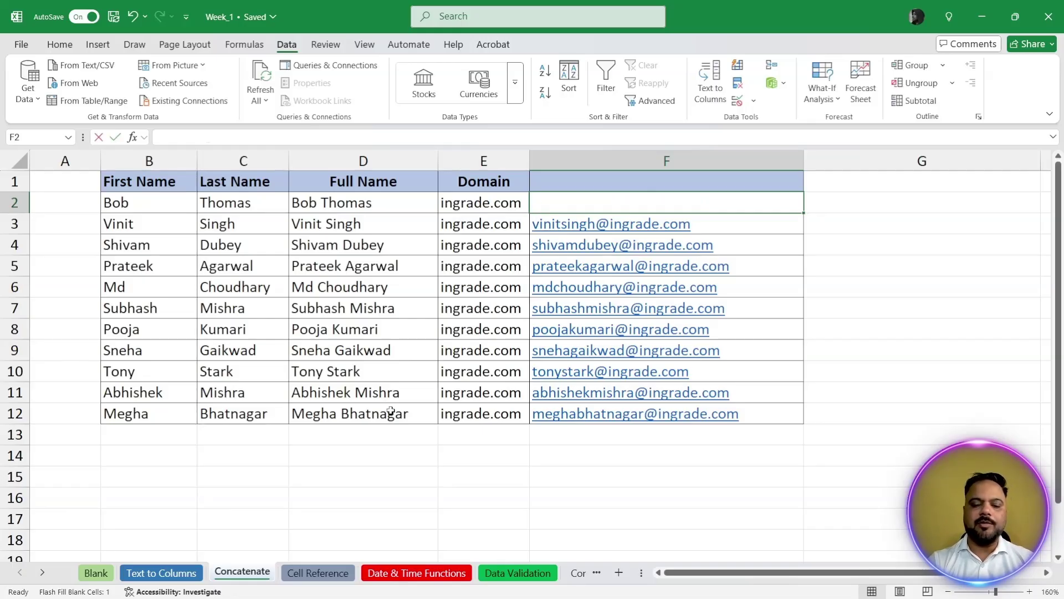
pyautogui.write('bobt')
pyautogui.press('BackSpace')
pyautogui.press('BackSpace')
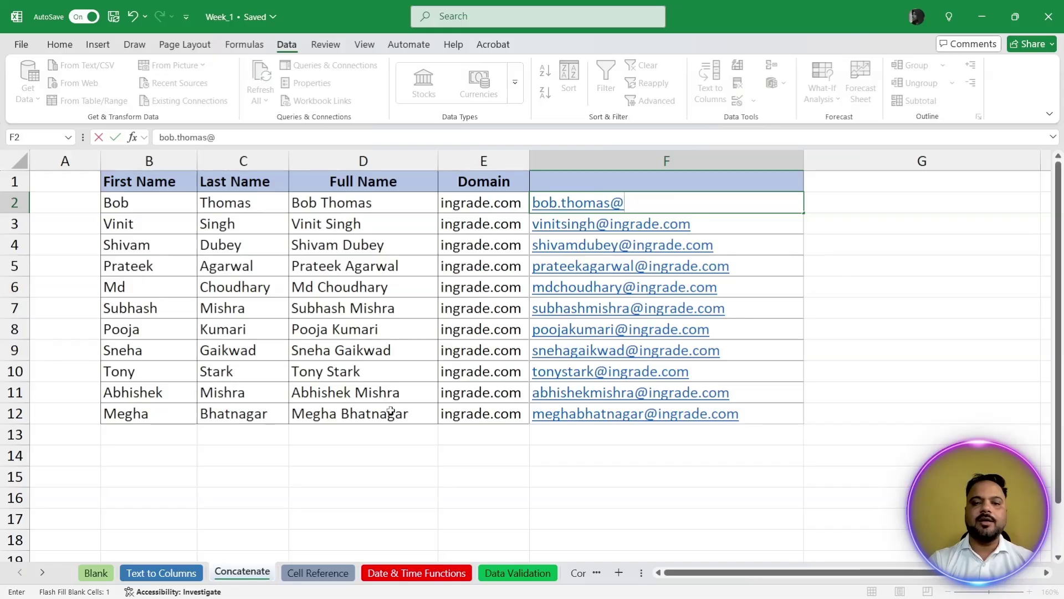
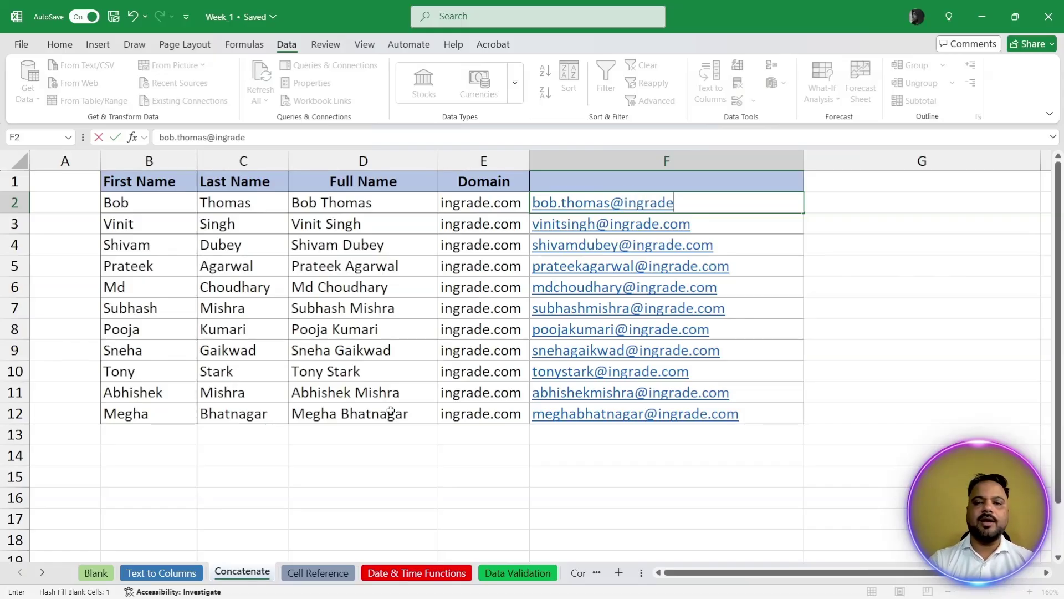
pyautogui.press('Return')
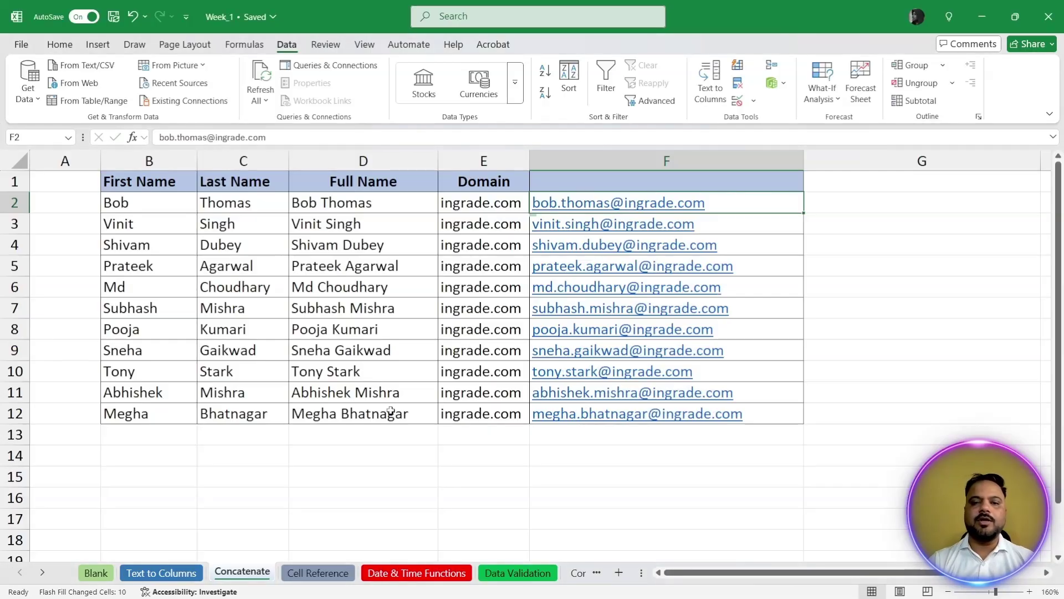
pyautogui.press('Down')
pyautogui.hotkey('shift', 'Down')
pyautogui.hotkey('shift', 'Down')
pyautogui.hotkey('shift', 'Down')
pyautogui.hotkey('shift', 'Down')
pyautogui.hotkey('shift', 'Down')
pyautogui.hotkey('shift', 'Down')
pyautogui.hotkey('shift', 'Down')
pyautogui.hotkey('shift', 'Down')
pyautogui.hotkey('shift', 'Down')
pyautogui.press('Delete')
pyautogui.press('Up')
pyautogui.hotkey('ctrl', 'e')
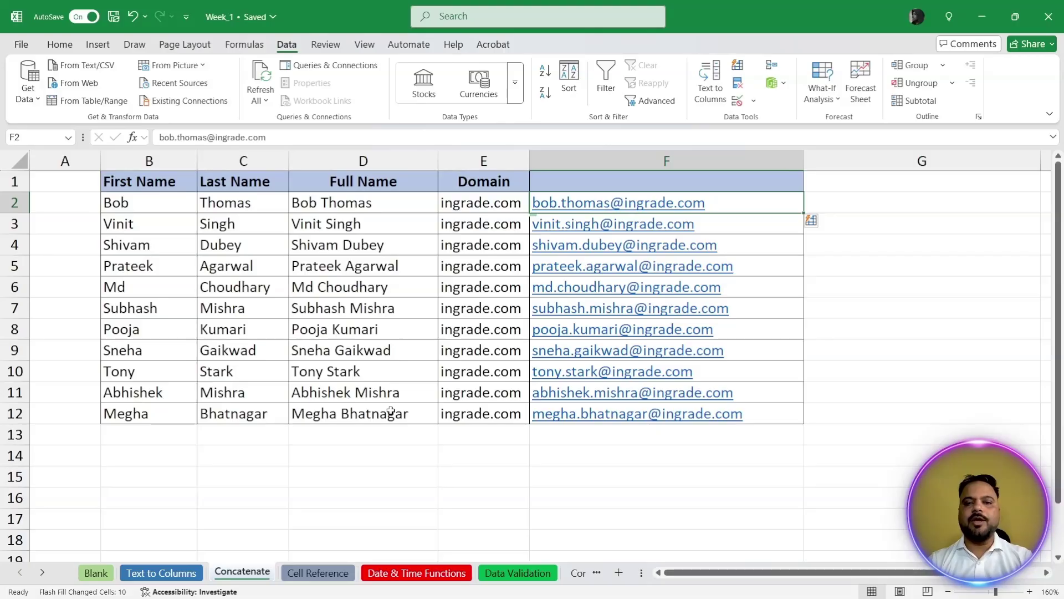